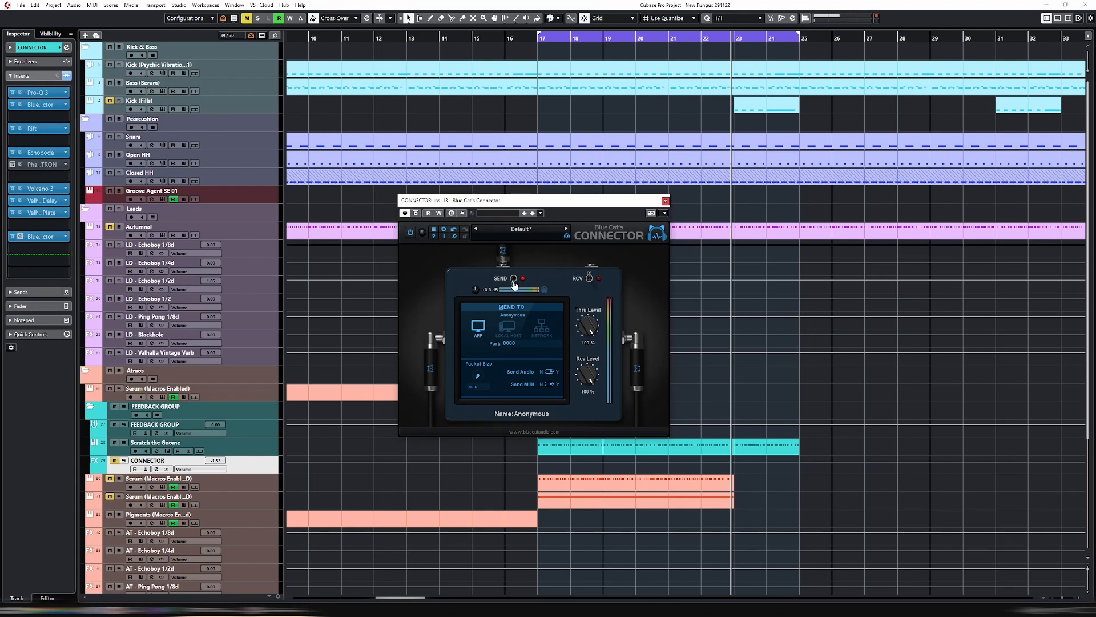
# Open the receiving Blue Cat's Connector from the CONNECTOR track's second insert slot and place it beside the sending instance.
pyautogui.click(20, 105)
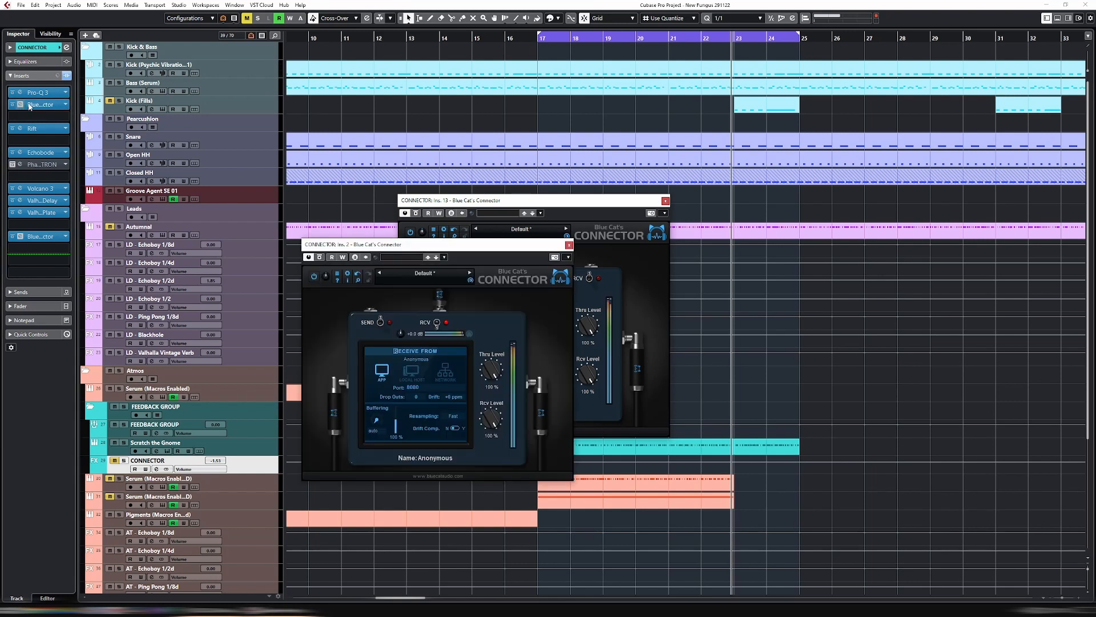
pyautogui.moveTo(426, 248); pyautogui.dragTo(813, 204)
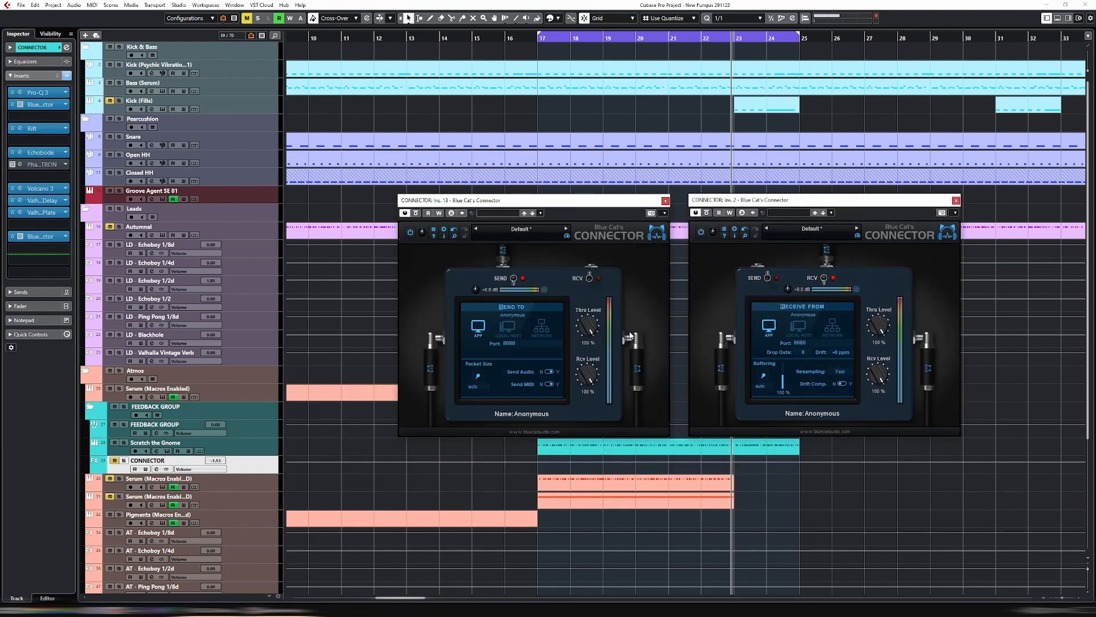
pyautogui.moveTo(59, 145); pyautogui.dragTo(55, 227)
# Show the audio sends of the Scratch the Gnome track and go back to the CONNECTOR track's inserts.
pyautogui.click(262, 445)
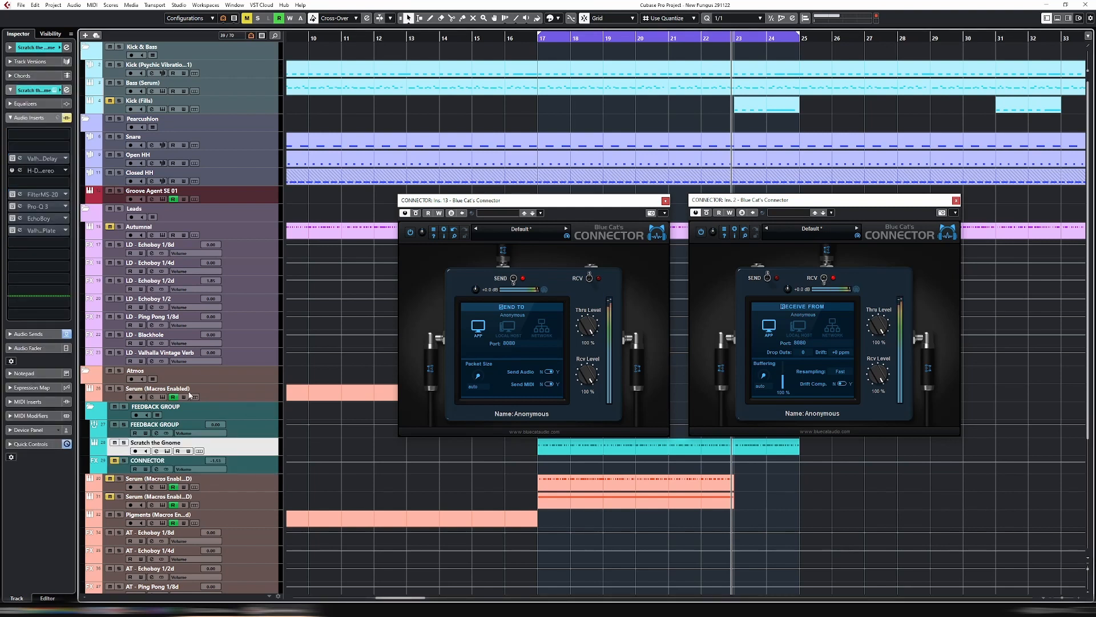
pyautogui.click(28, 333)
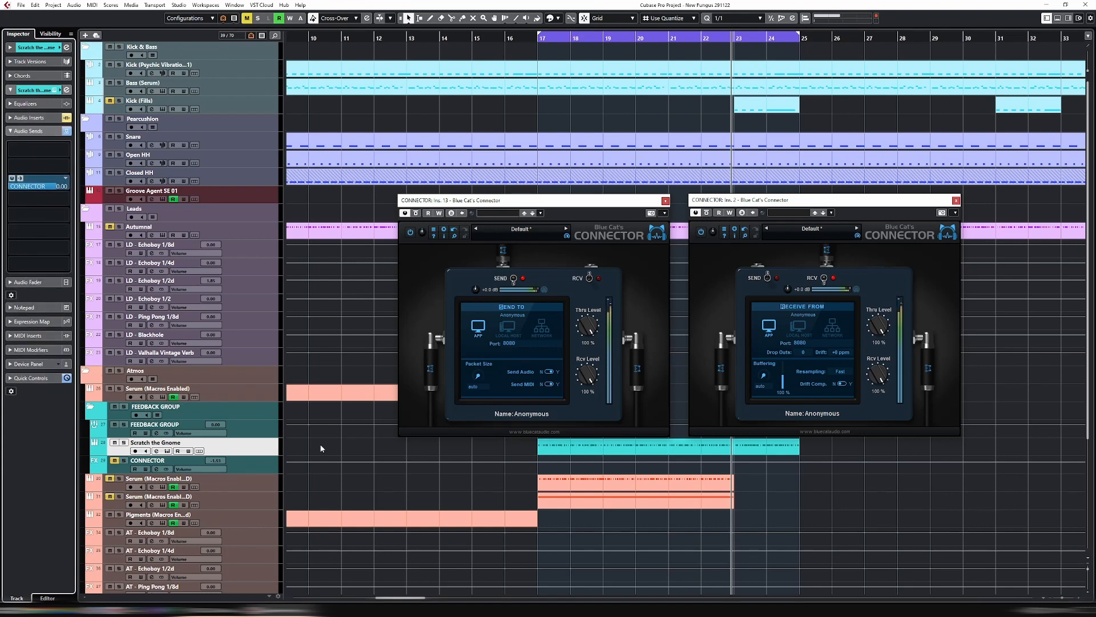
pyautogui.click(257, 468)
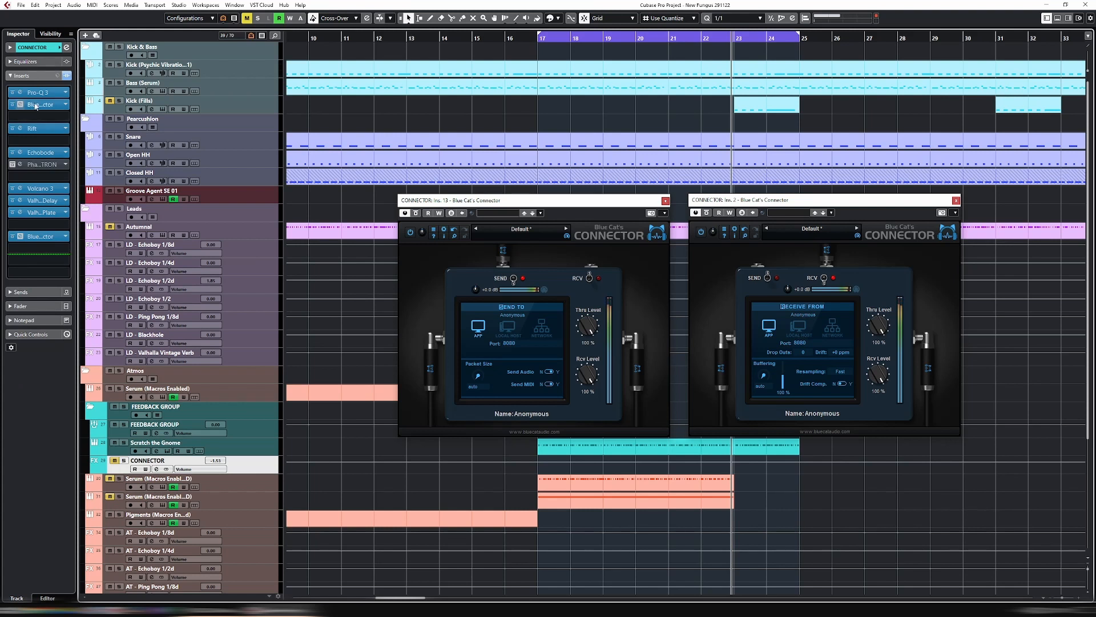
# Play the loop from bar 17 with the CONNECTOR track unmuted and close both Connector plug-in windows.
pyautogui.click(531, 38)
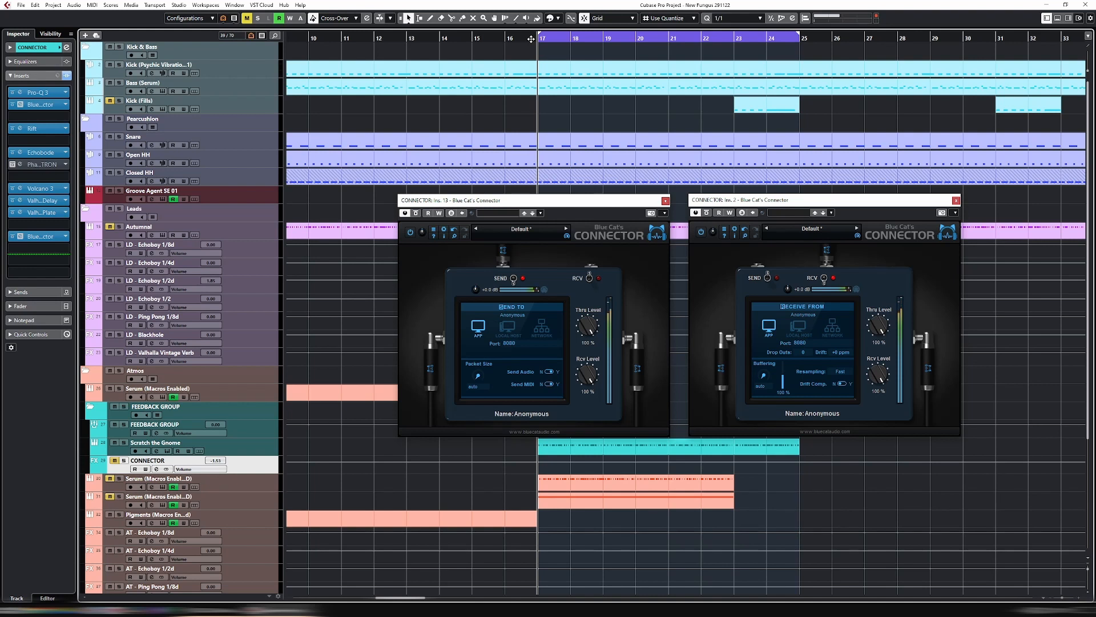
pyautogui.click(442, 166)
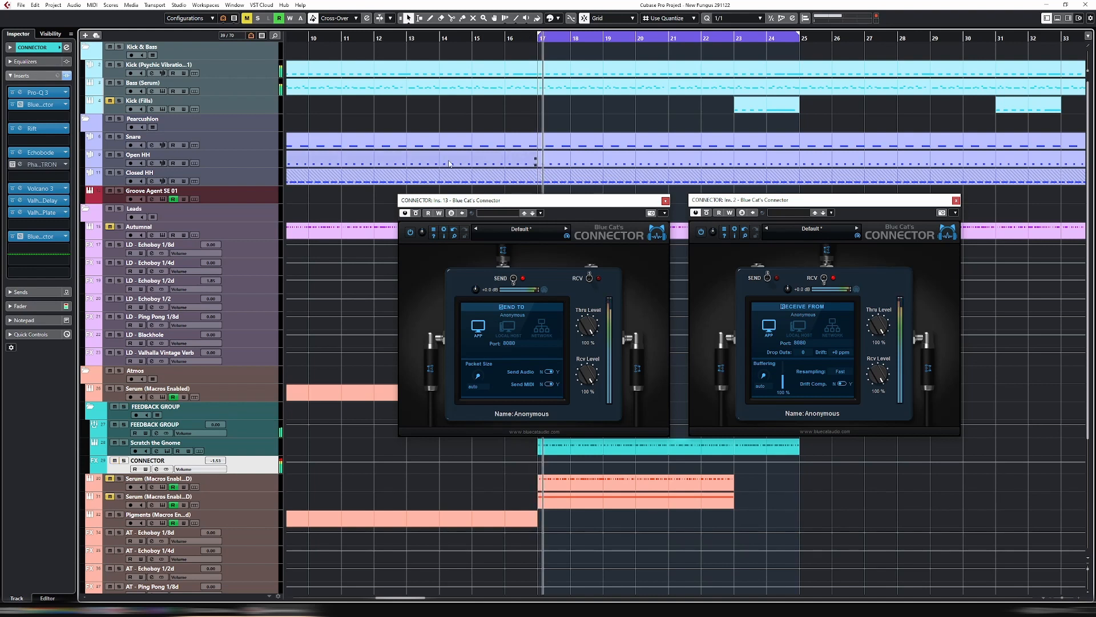
pyautogui.click(480, 177)
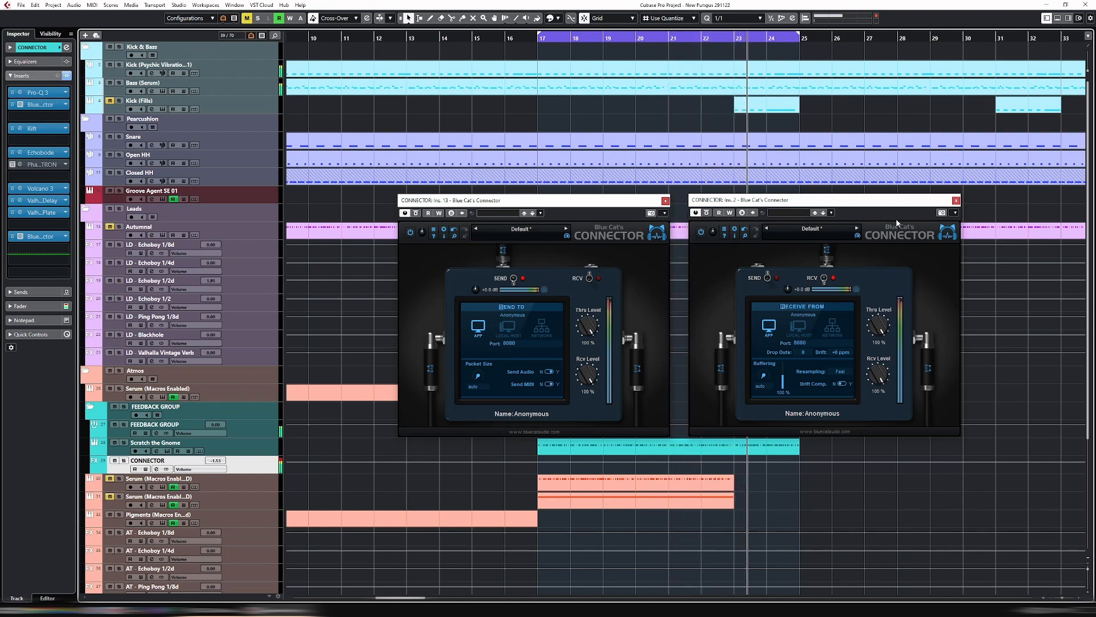
pyautogui.click(956, 200)
pyautogui.click(665, 201)
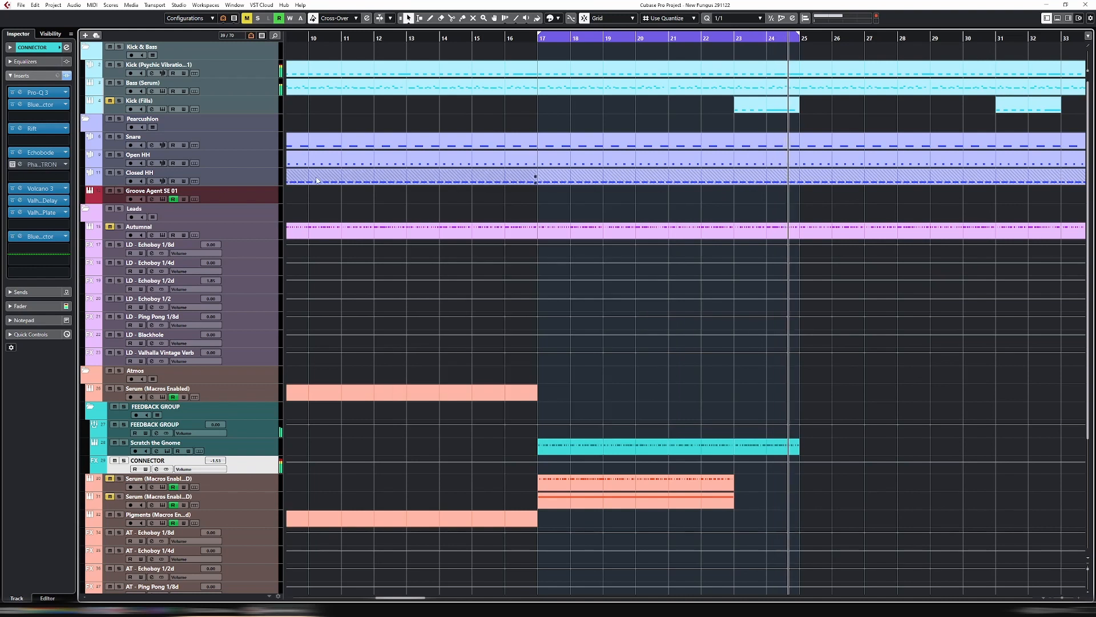
# Solo the Scratch the Gnome track, lower its fader to minus infinity, and turn the solo off again.
pyautogui.click(251, 443)
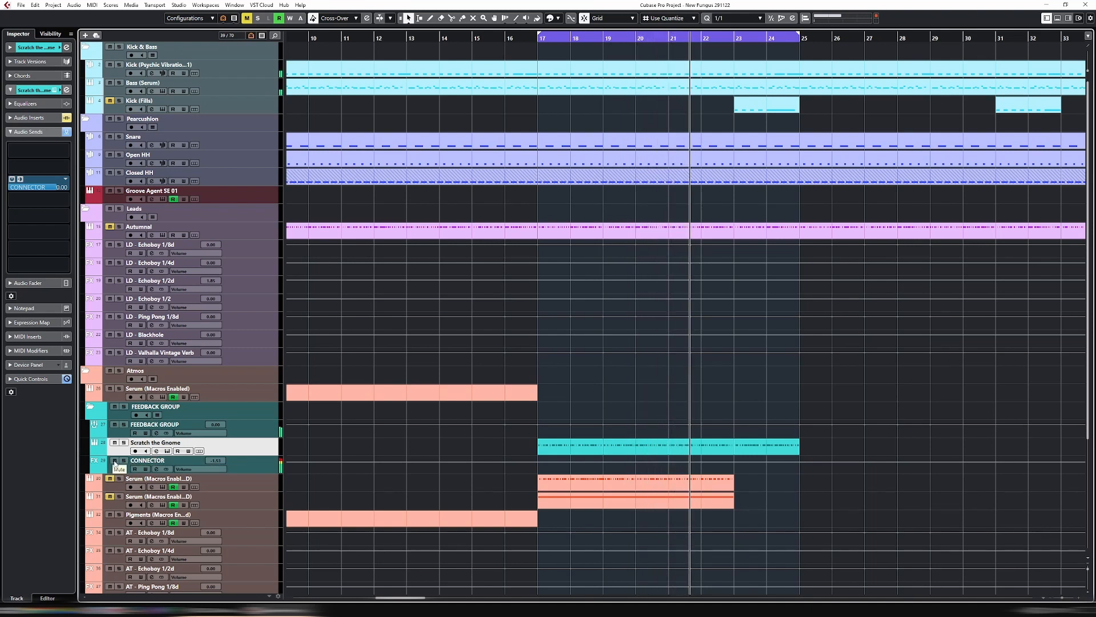
pyautogui.click(123, 443)
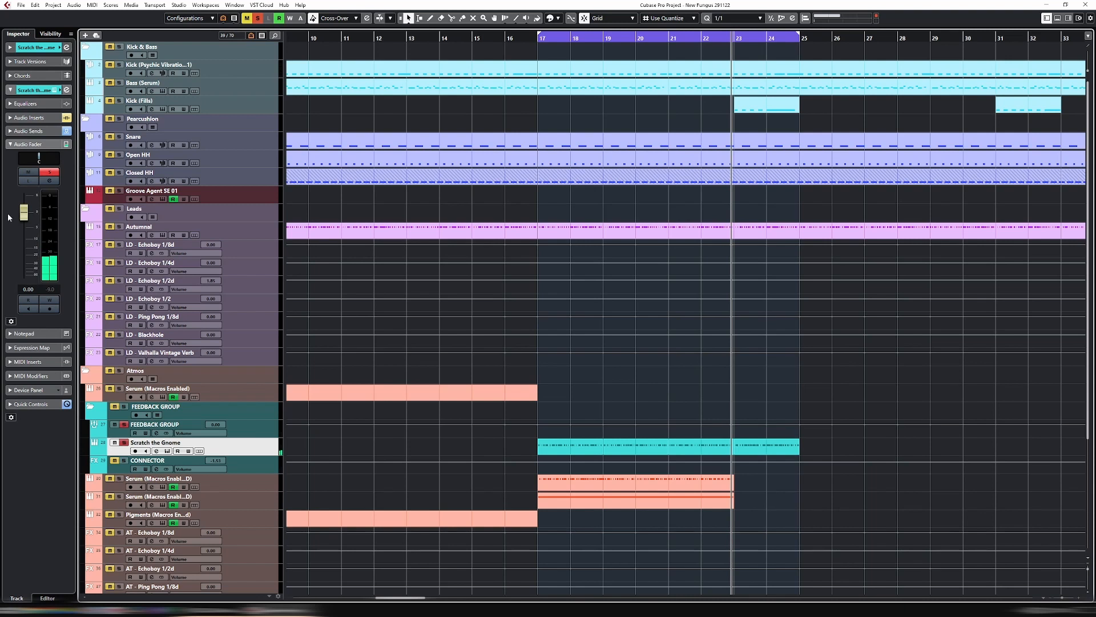
pyautogui.moveTo(23, 214); pyautogui.dragTo(24, 277)
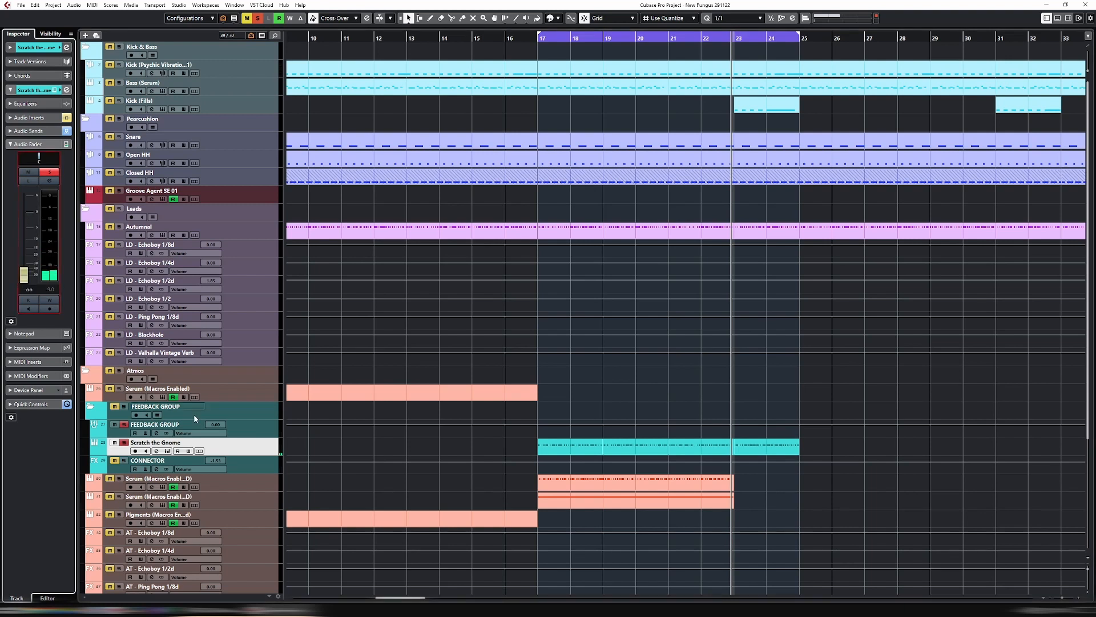
pyautogui.click(124, 442)
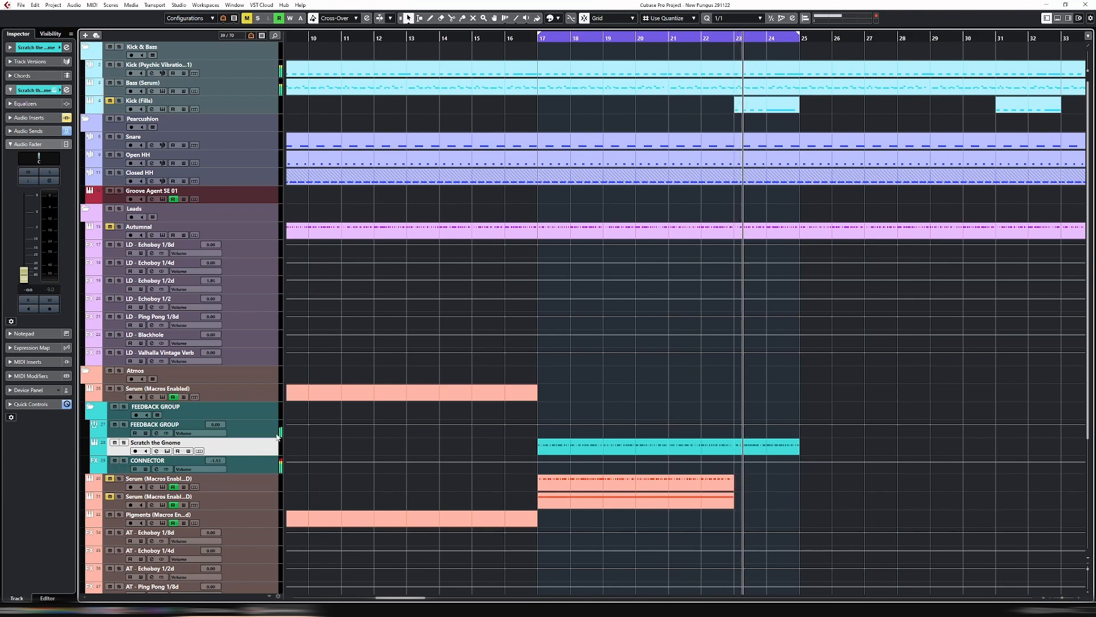
# Open the Rift insert on the CONNECTOR track and save the project.
pyautogui.click(255, 470)
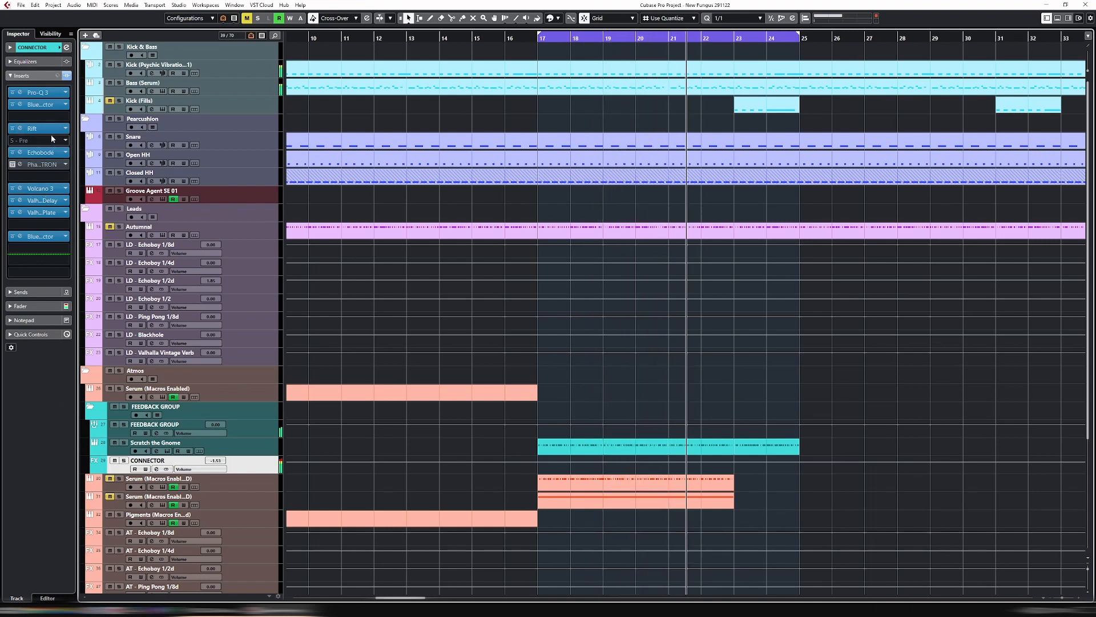
pyautogui.click(20, 129)
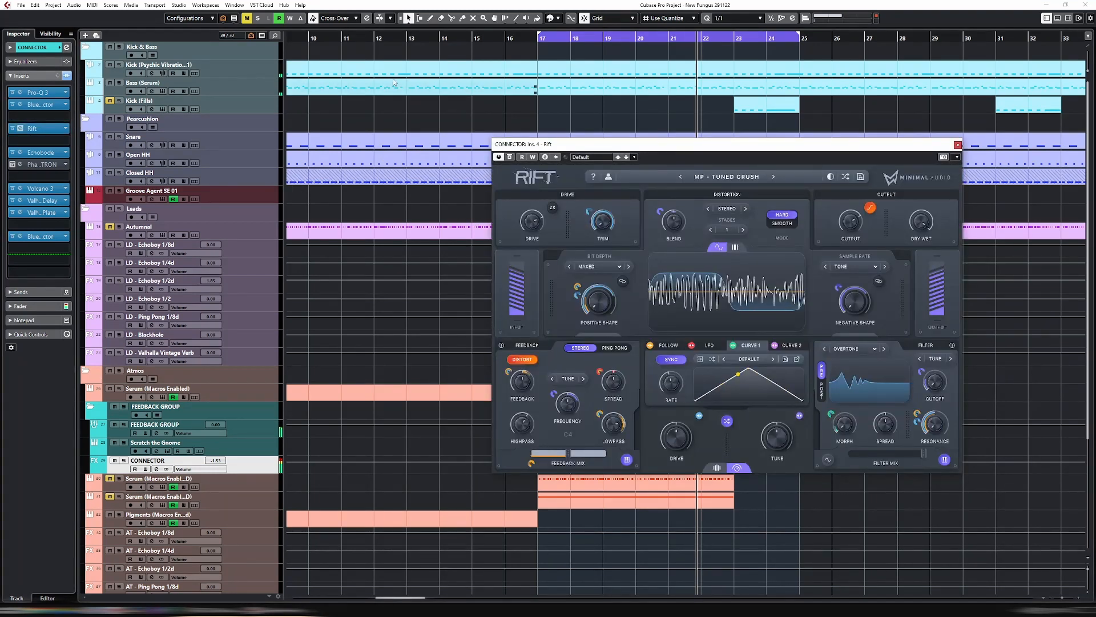
pyautogui.click(20, 4)
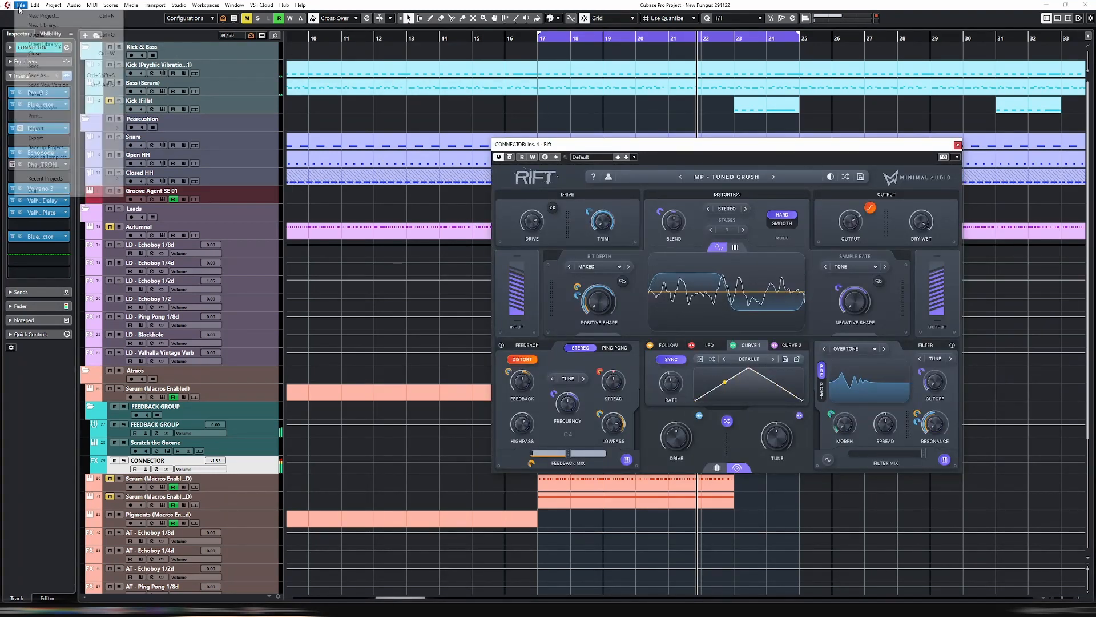
pyautogui.click(66, 67)
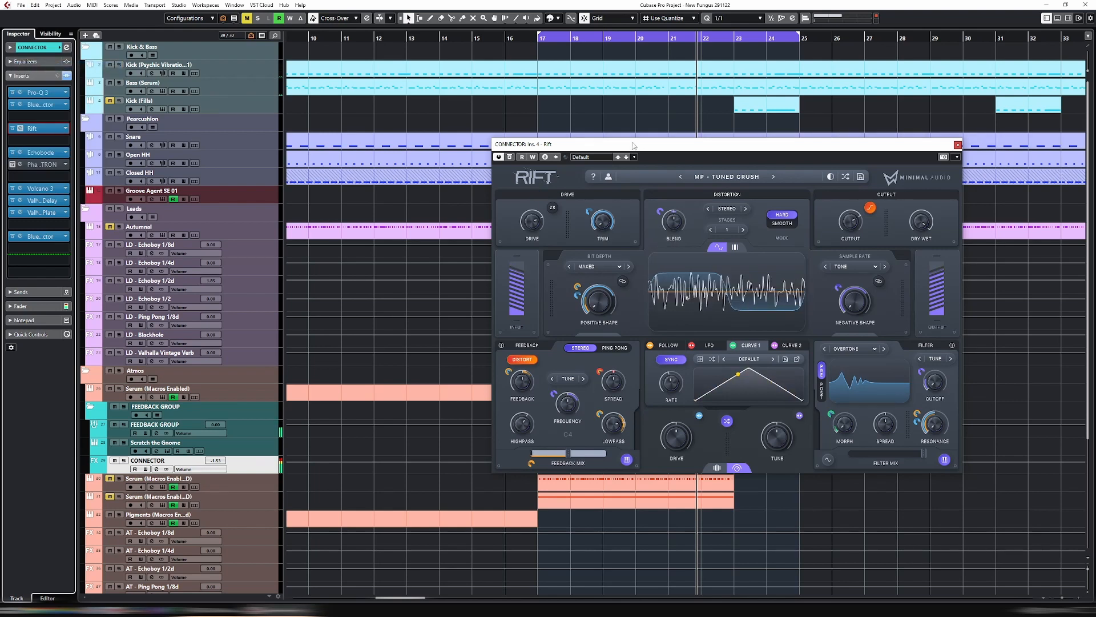
# Move the Rift window aside and advance its preset to MP - Vox Corrupter.
pyautogui.moveTo(633, 146); pyautogui.dragTo(439, 143)
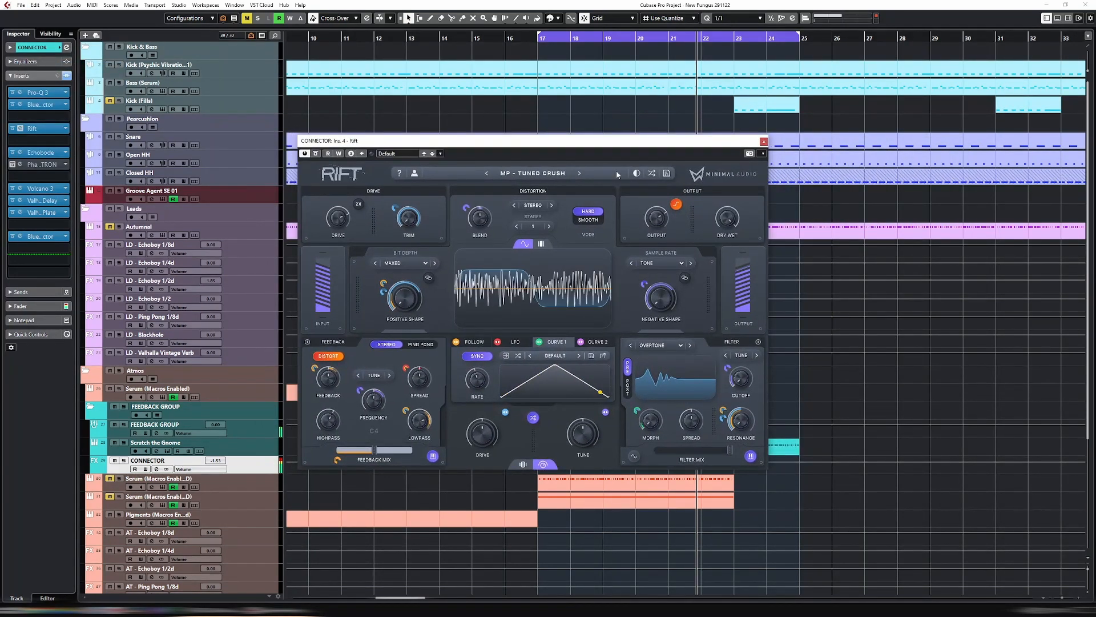
pyautogui.click(580, 174)
pyautogui.click(581, 174)
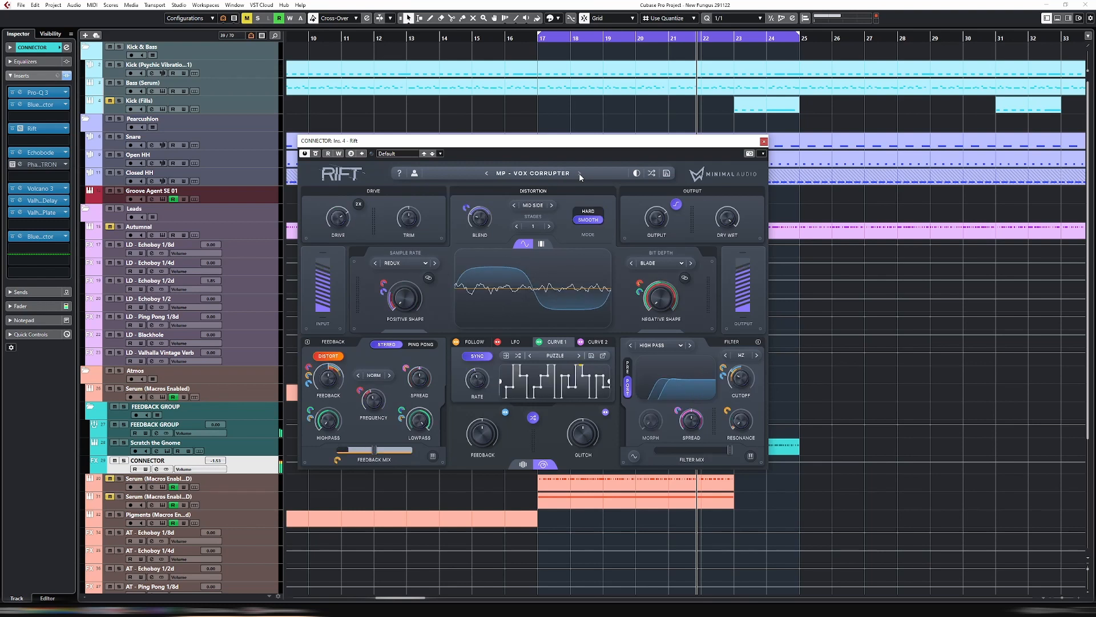
# Open the Echobode insert on the CONNECTOR track and advance its preset to SC Can Has Flange.
pyautogui.click(20, 153)
pyautogui.click(468, 178)
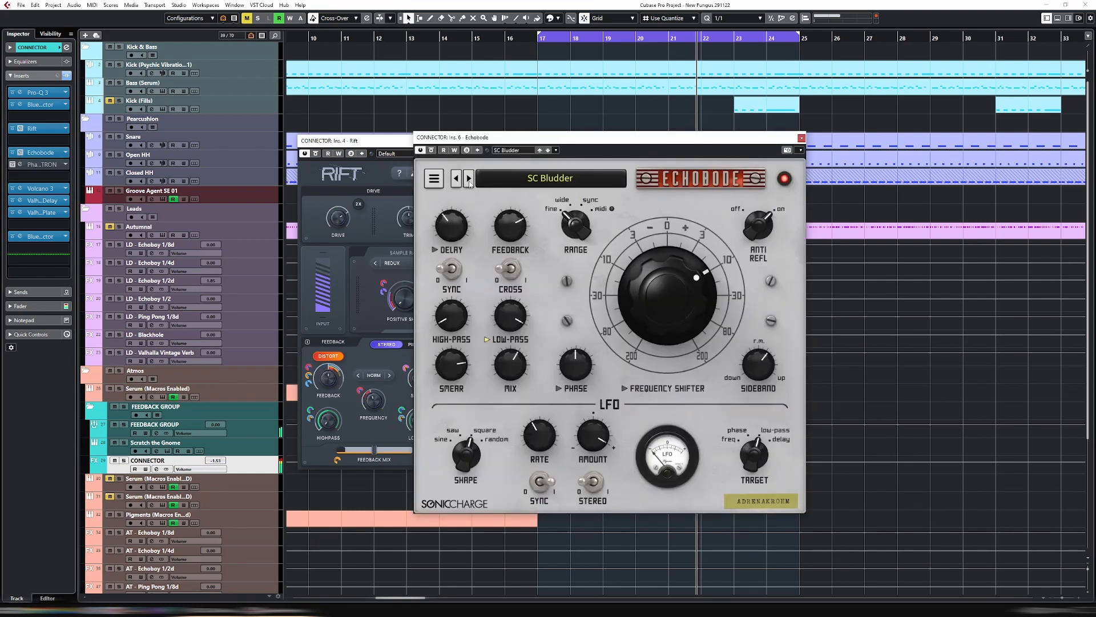
pyautogui.click(468, 179)
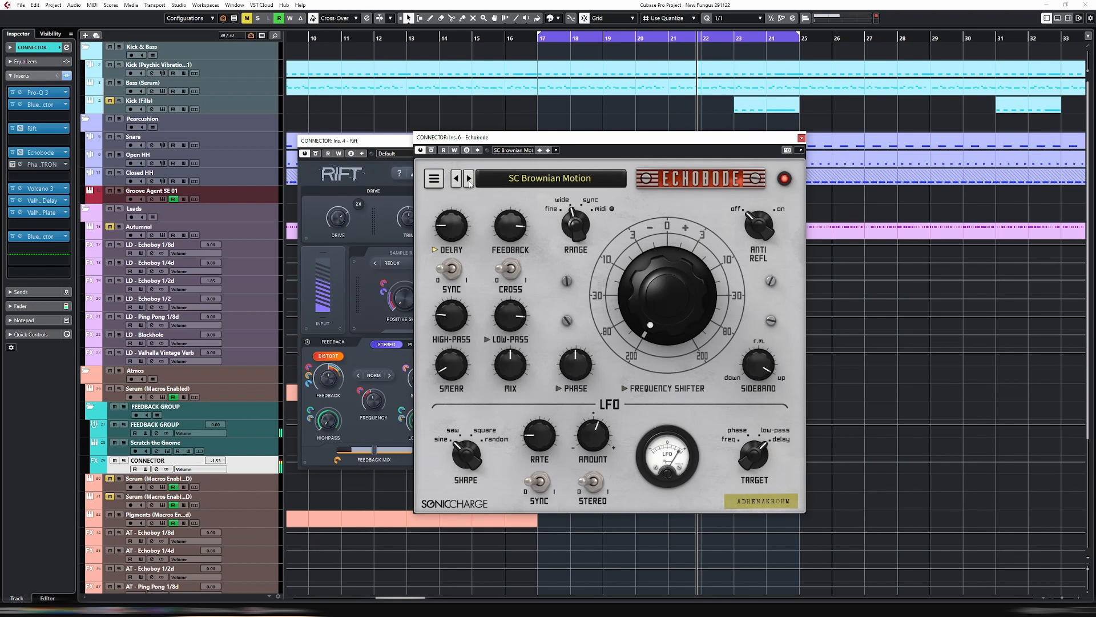
pyautogui.click(469, 179)
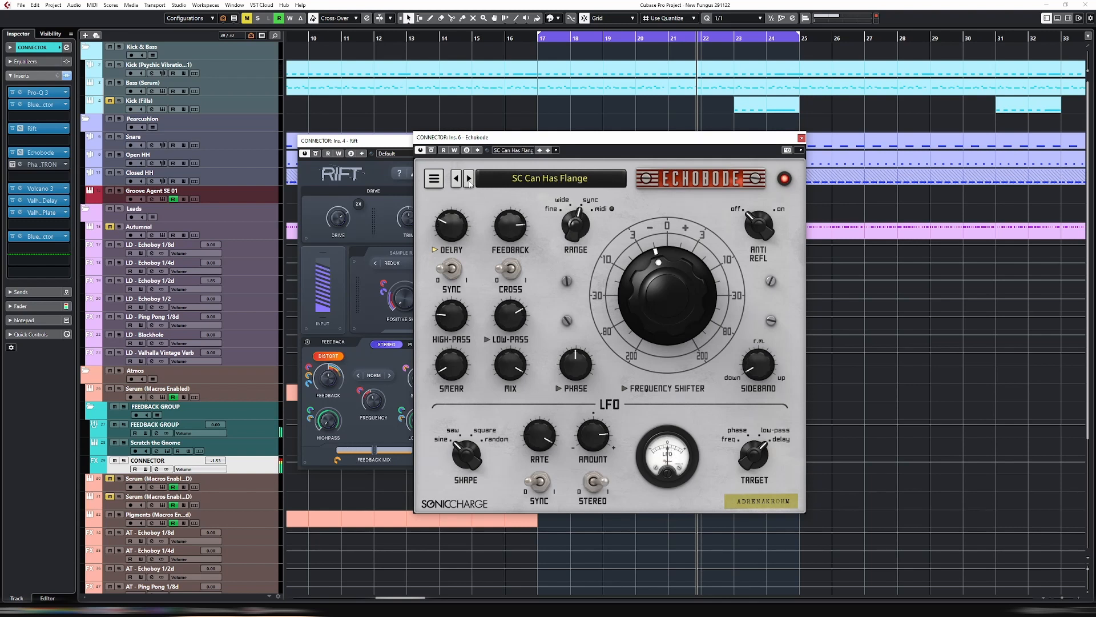
# Open the Volcano 3 insert on the CONNECTOR track and sweep its band-pass filter up to a higher frequency.
pyautogui.click(20, 189)
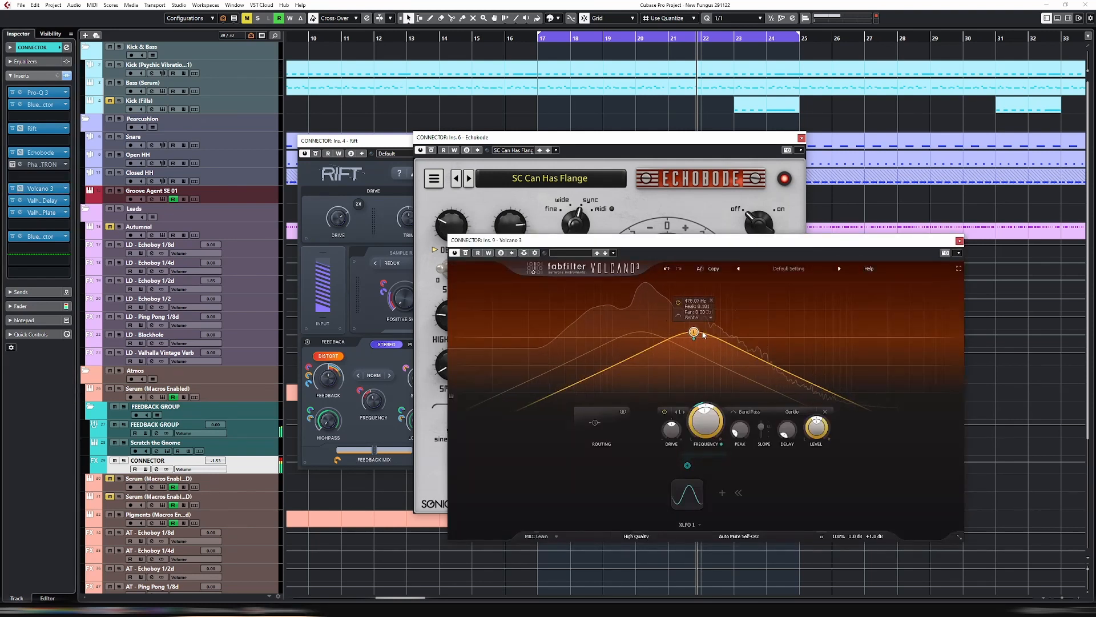
pyautogui.moveTo(806, 332); pyautogui.dragTo(813, 332)
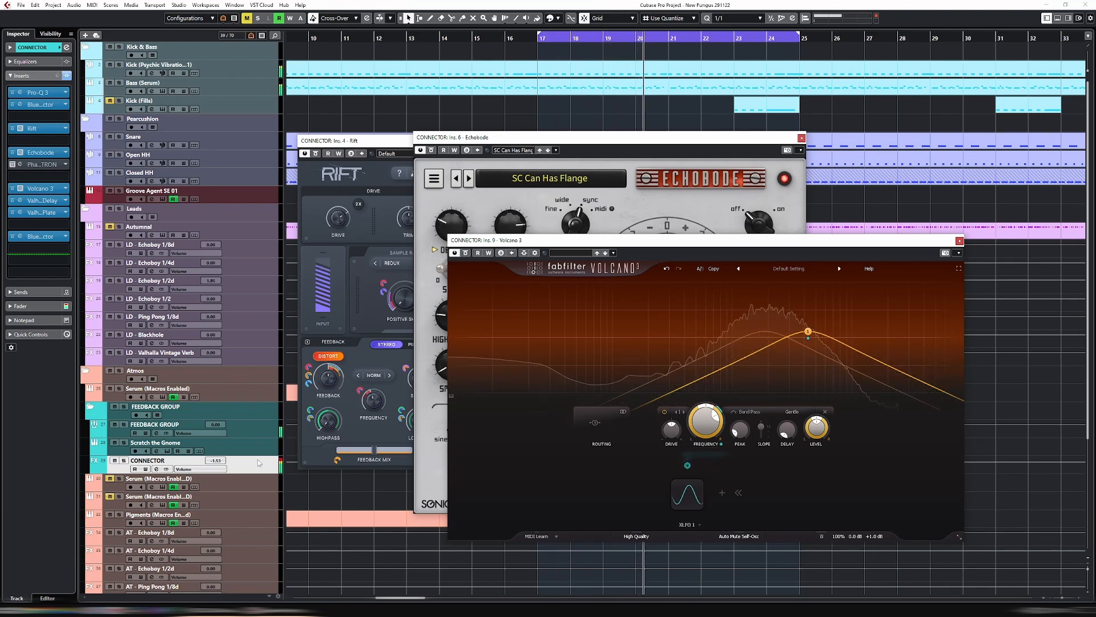
# Check the inserts of the FEEDBACK GROUP channel and return to the CONNECTOR track.
pyautogui.click(262, 436)
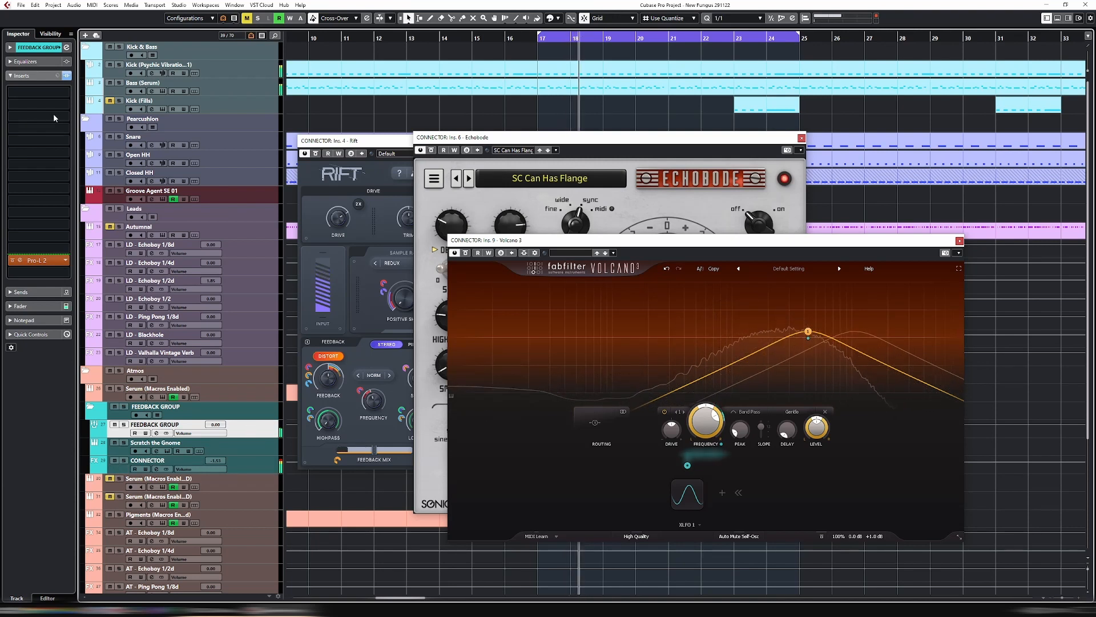
pyautogui.click(239, 464)
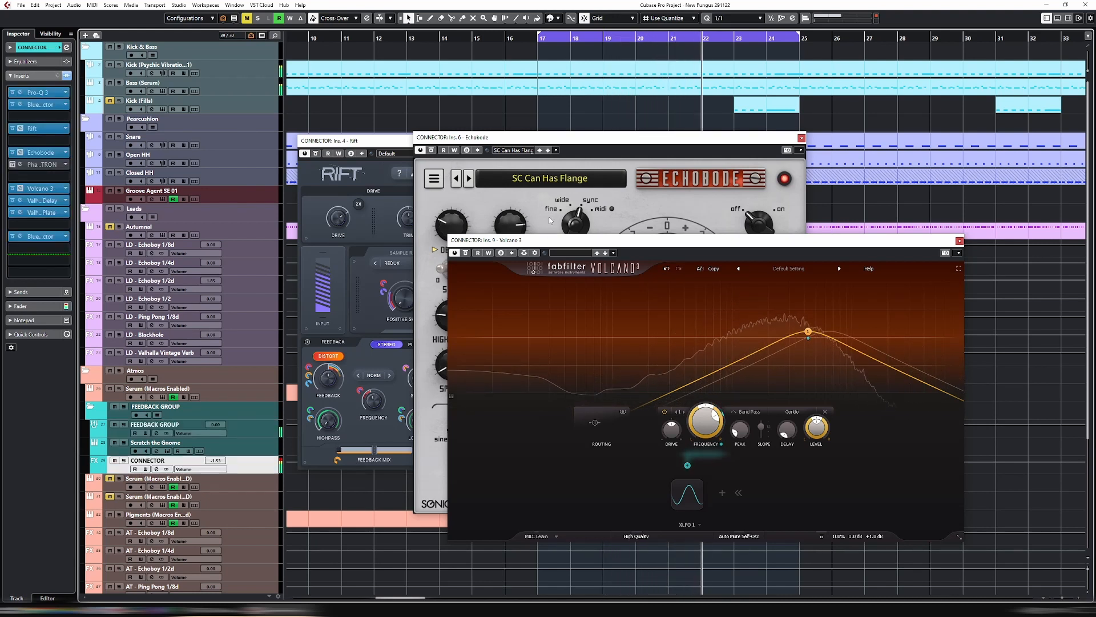
# Advance the Echobode preset through SC Crushed Spectra to SC Disturbed Force and slightly lower the Volcano 3 band's frequency.
pyautogui.click(470, 179)
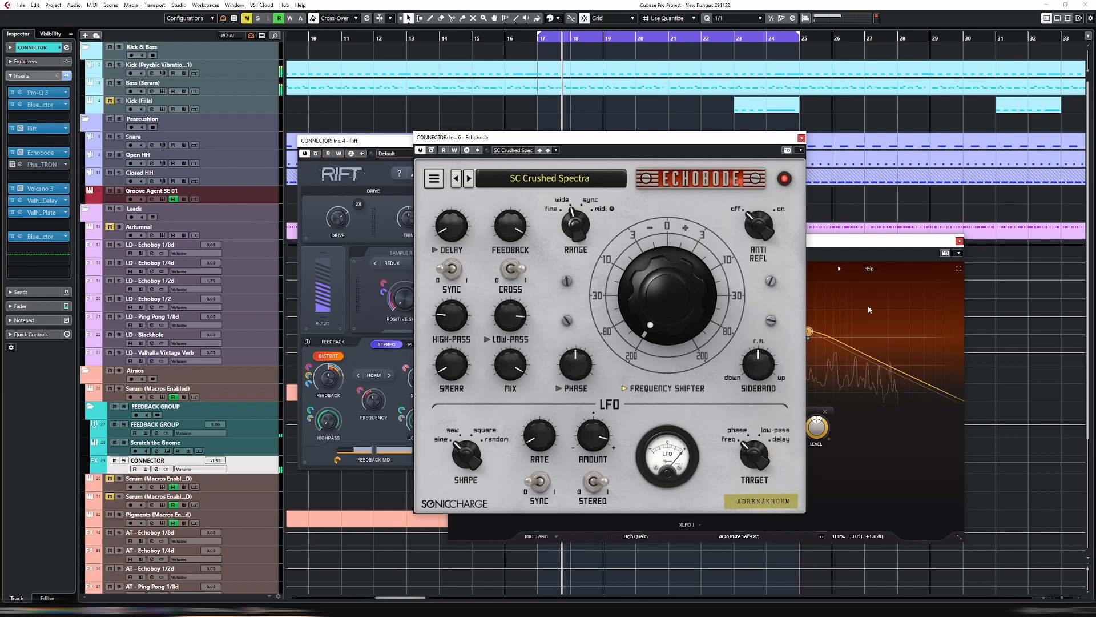
pyautogui.moveTo(836, 249); pyautogui.dragTo(890, 249)
pyautogui.moveTo(861, 332)
pyautogui.mouseDown()
pyautogui.moveTo(768, 349)
pyautogui.moveTo(903, 326)
pyautogui.moveTo(800, 317)
pyautogui.moveTo(762, 297)
pyautogui.moveTo(846, 332)
pyautogui.mouseUp()
pyautogui.click(468, 178)
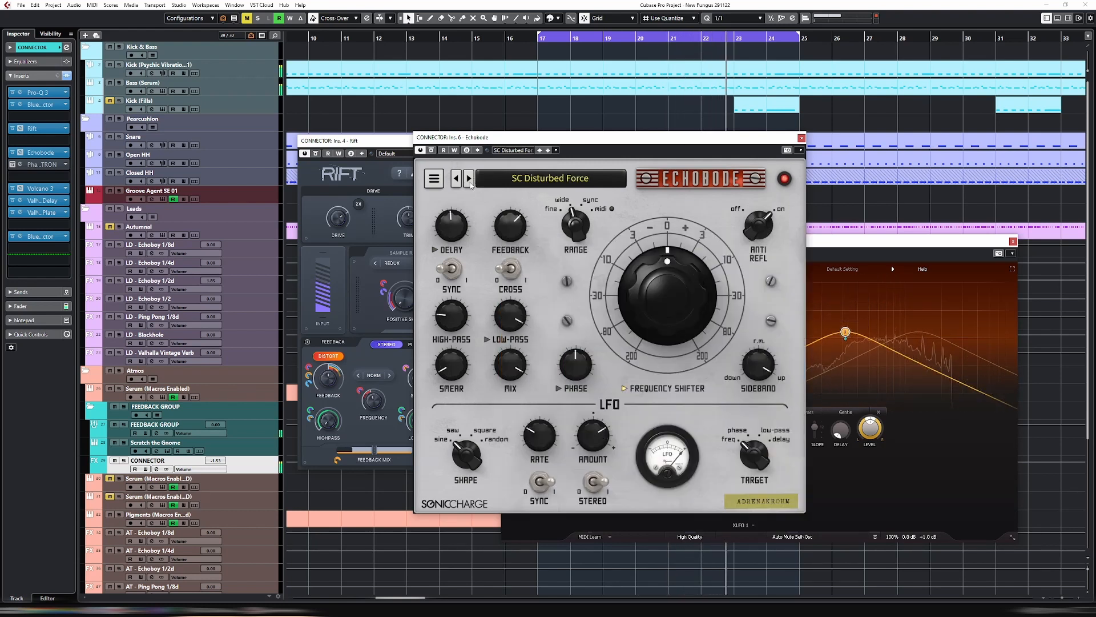
# Sweep the Volcano 3 band-pass filter down in frequency and back up to shape the feedback.
pyautogui.moveTo(845, 332); pyautogui.dragTo(731, 337)
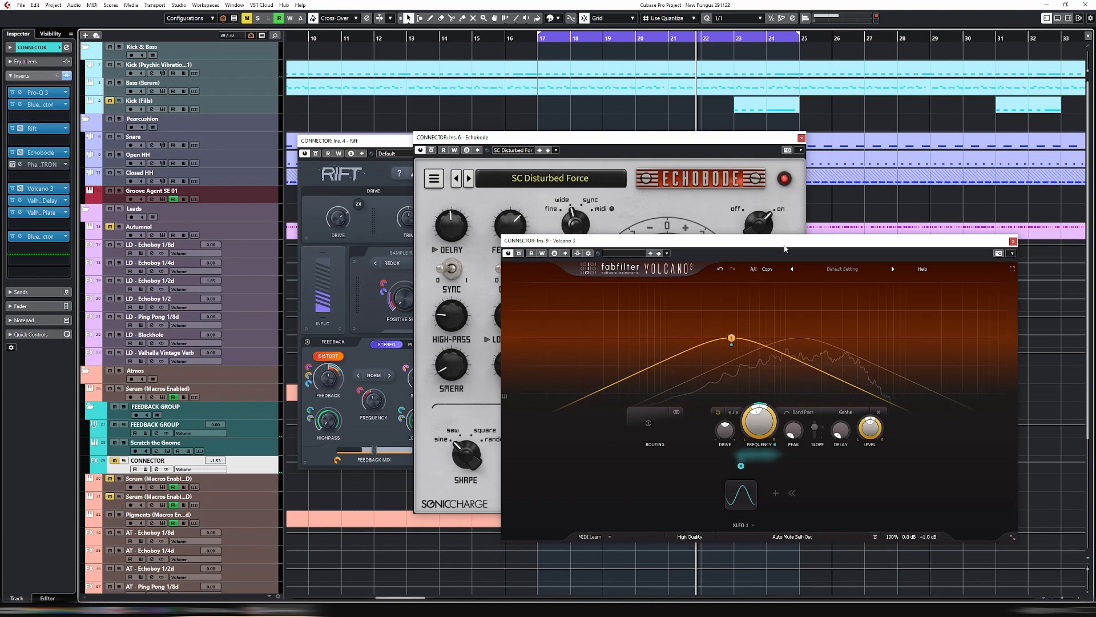
pyautogui.moveTo(734, 342); pyautogui.dragTo(817, 345)
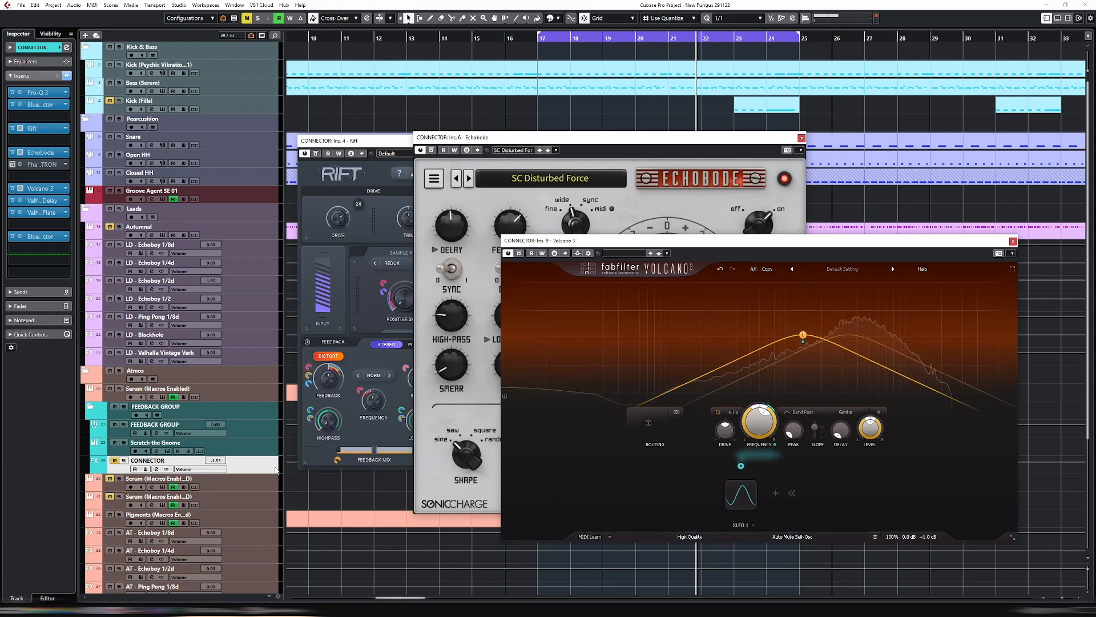
# Select the Scratch the Gnome track, move the Echobode window out of the way, and sweep the Volcano 3 band lower in frequency.
pyautogui.click(243, 445)
pyautogui.moveTo(464, 134); pyautogui.dragTo(407, 58)
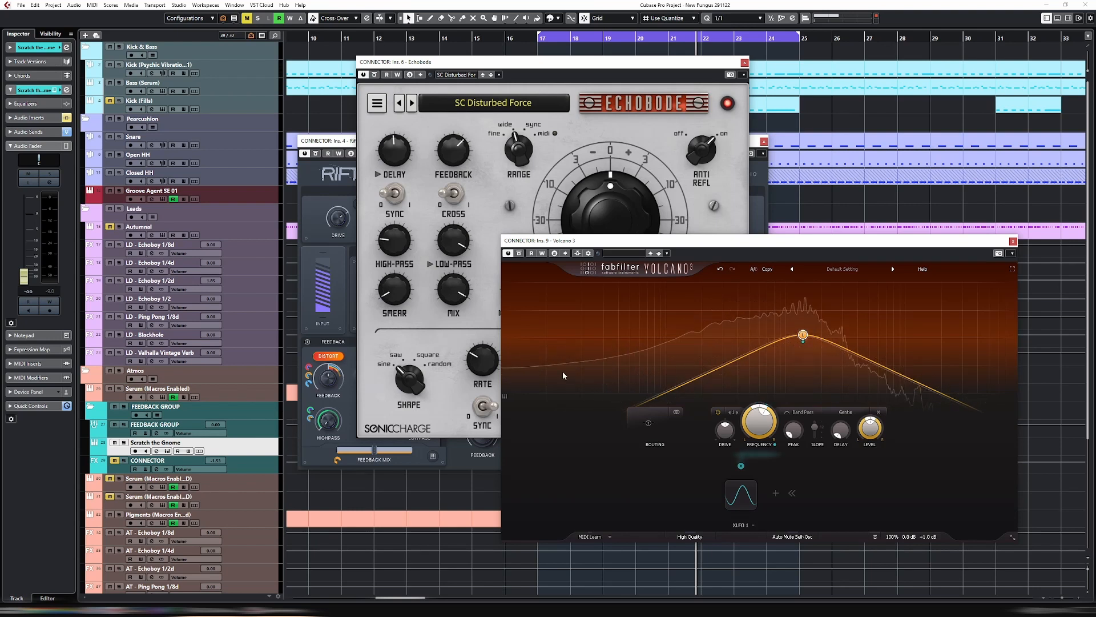
pyautogui.moveTo(798, 334)
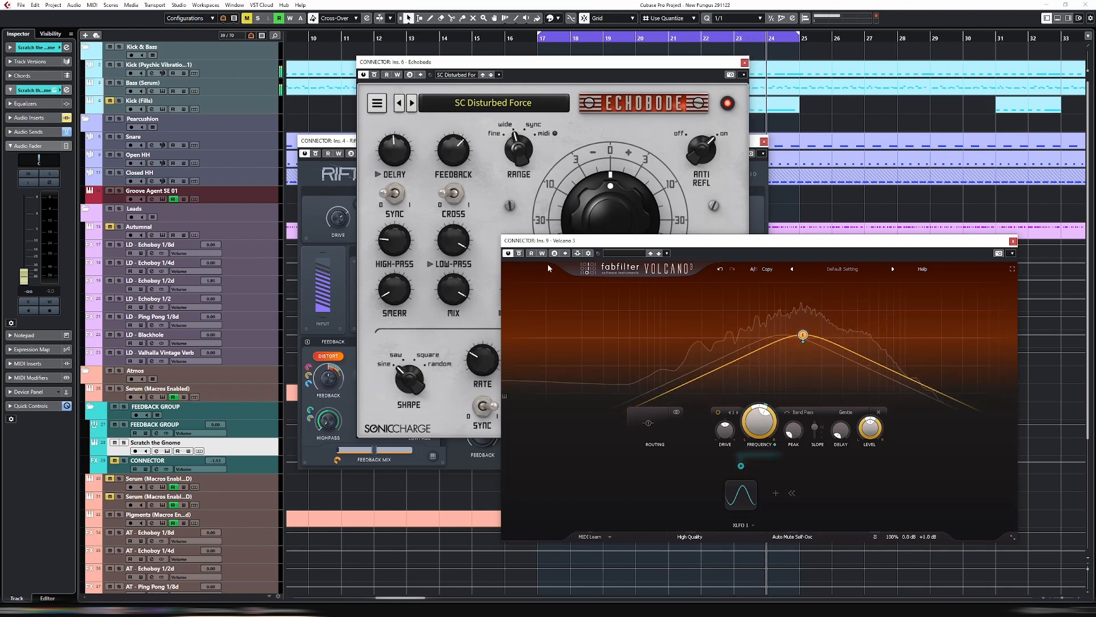
pyautogui.moveTo(794, 336); pyautogui.dragTo(739, 337)
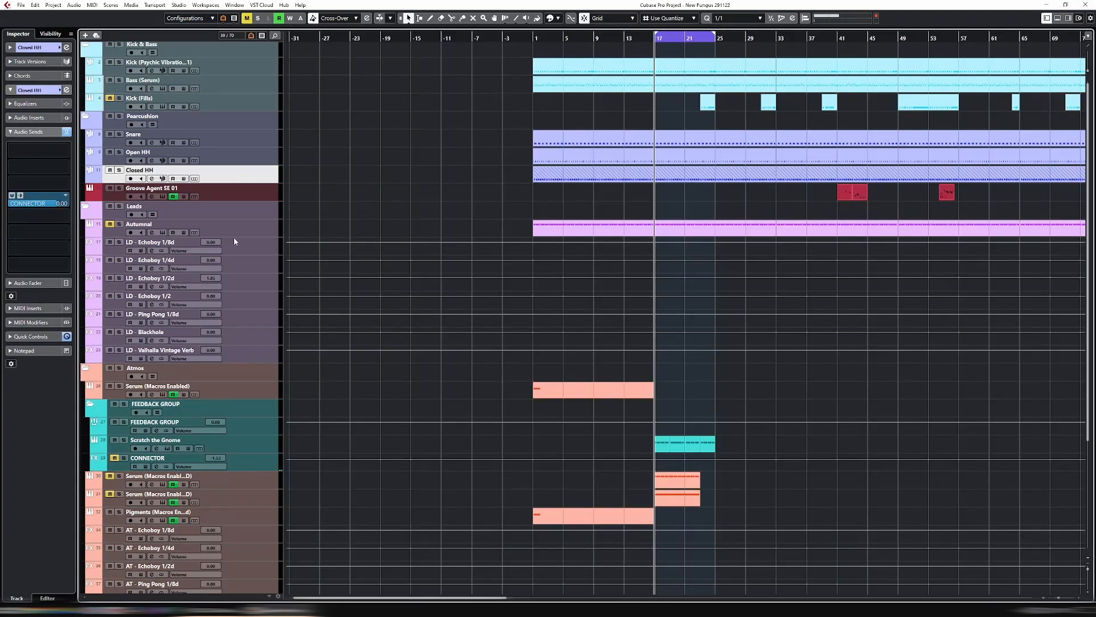
# Unmute and solo the Autumnal lead track and start playback from bar 17.
pyautogui.click(110, 234)
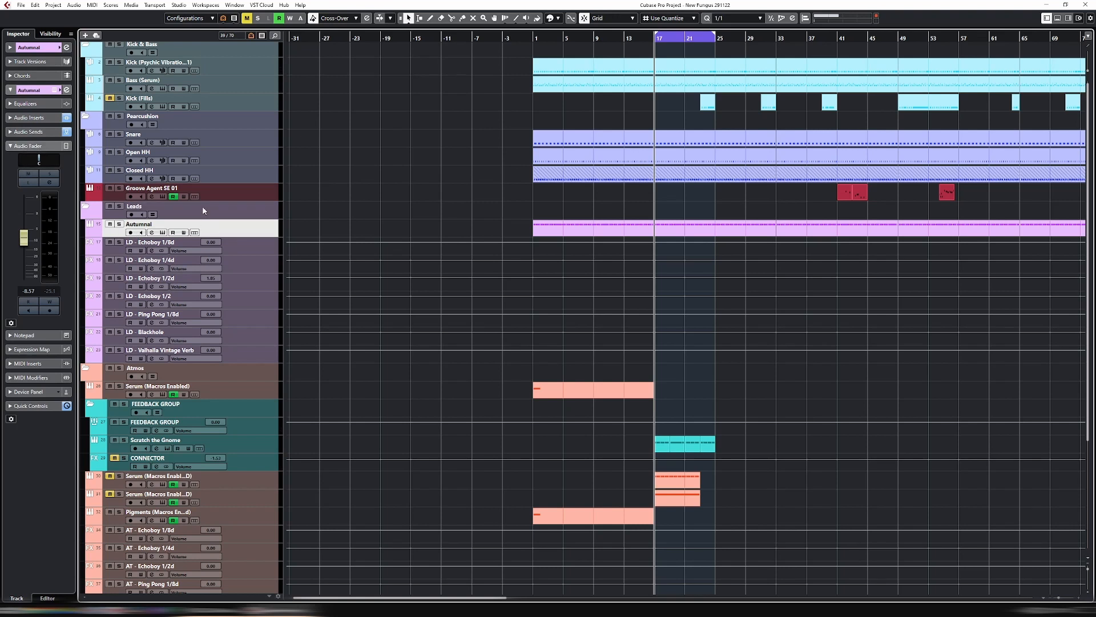
pyautogui.press('s')
pyautogui.press('space')
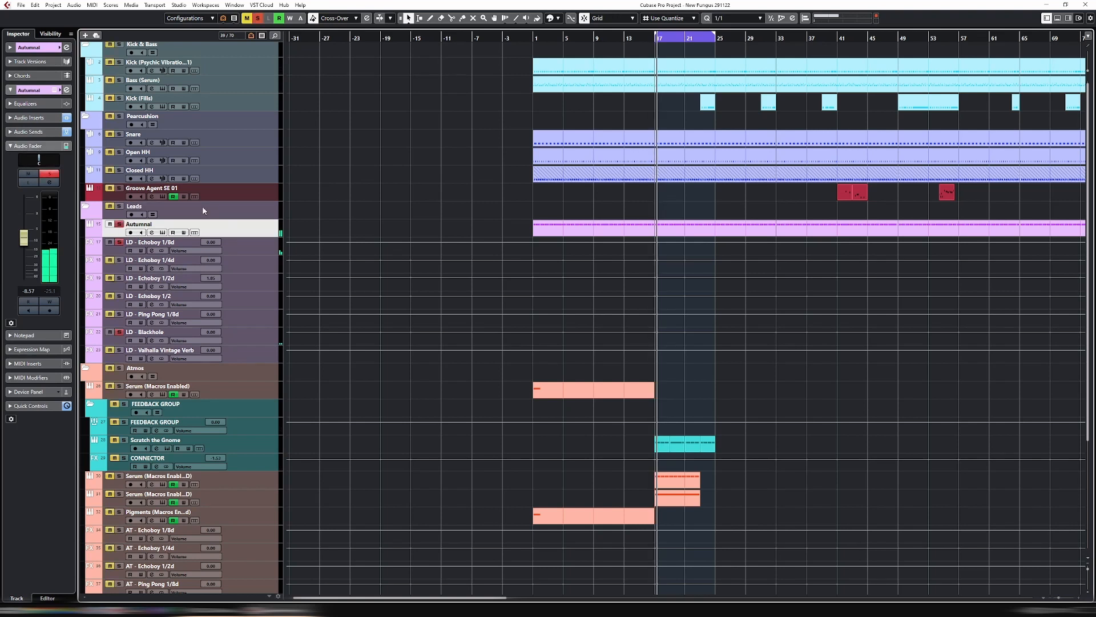
# Add a send from the Autumnal track to CONNECTOR, then unmute the CONNECTOR track and solo Autumnal.
pyautogui.press('s')
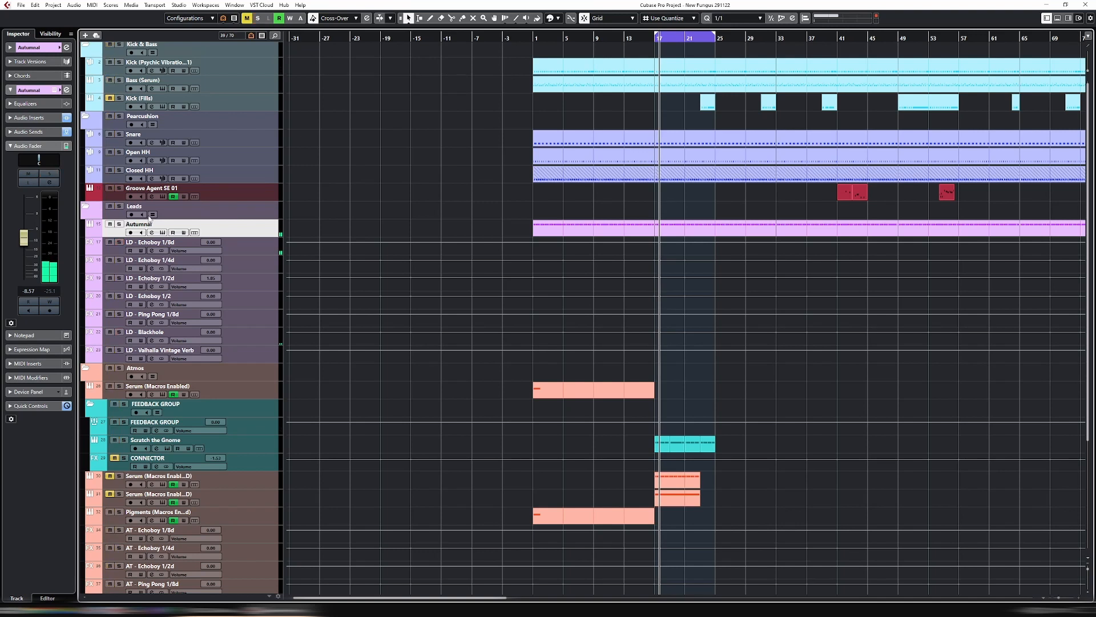
pyautogui.click(29, 132)
pyautogui.click(30, 193)
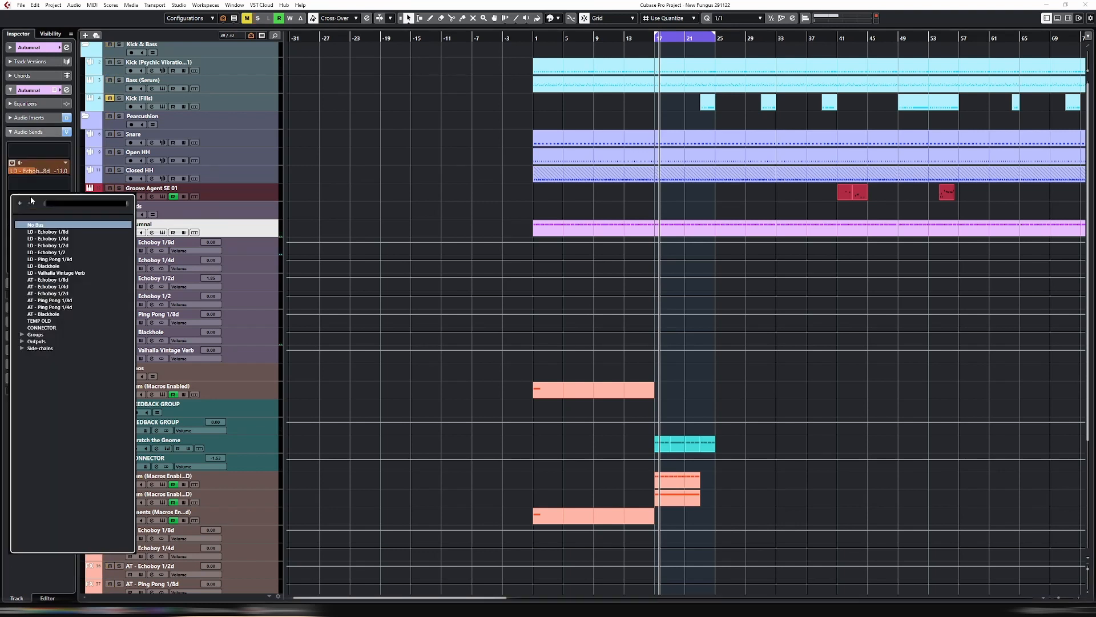
pyautogui.click(42, 328)
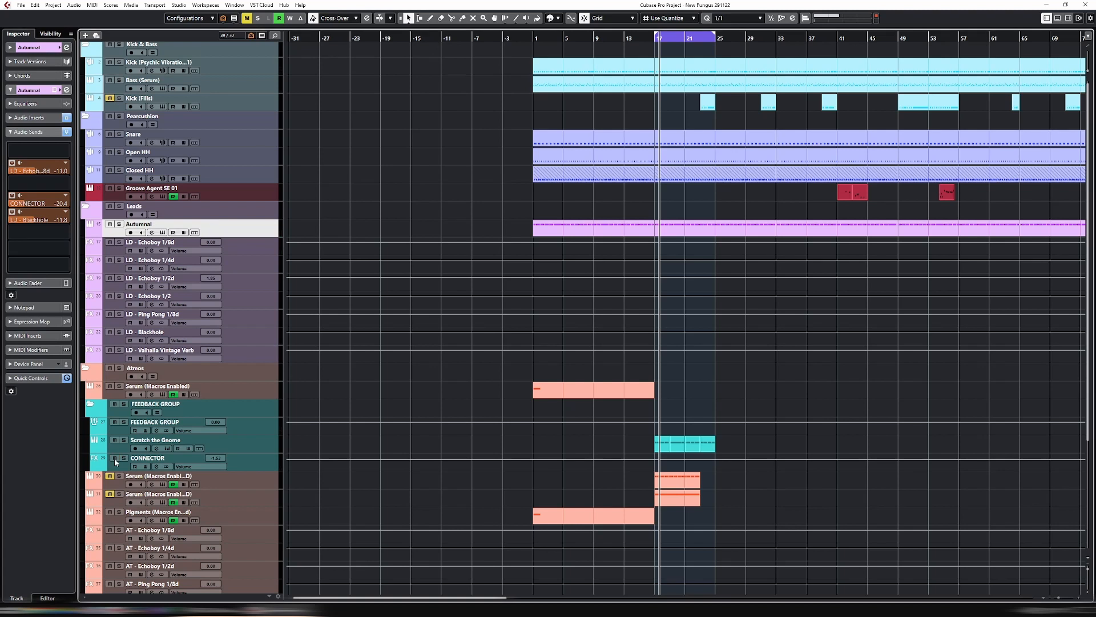
pyautogui.press('s')
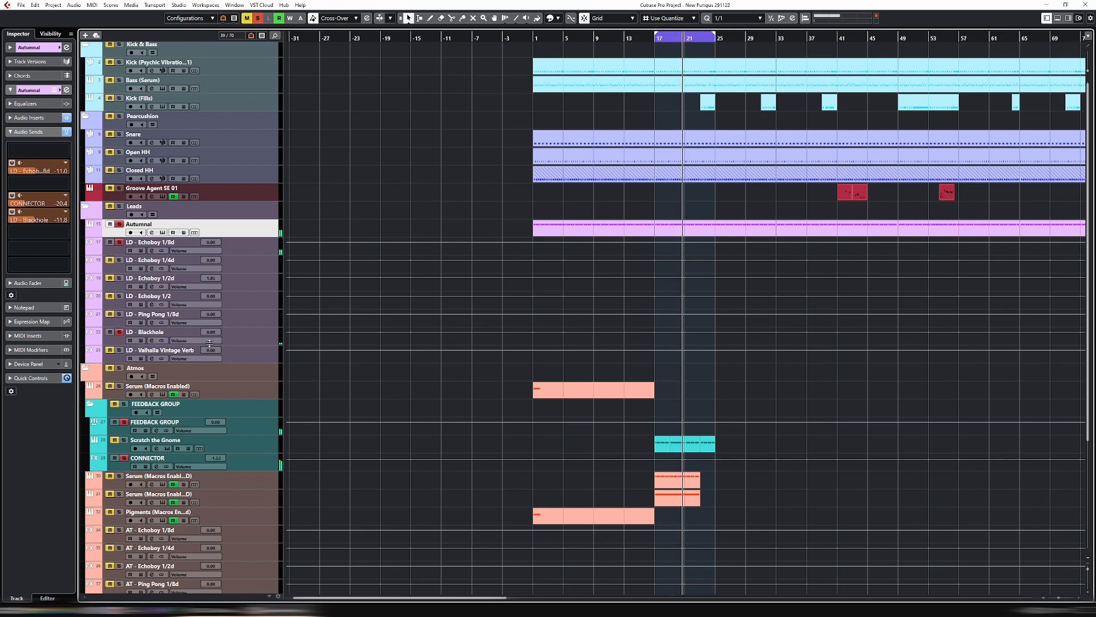
# Switch Autumnal's CONNECTOR send to pre-fader and pull the Autumnal fader down to -oo.
pyautogui.click(20, 195)
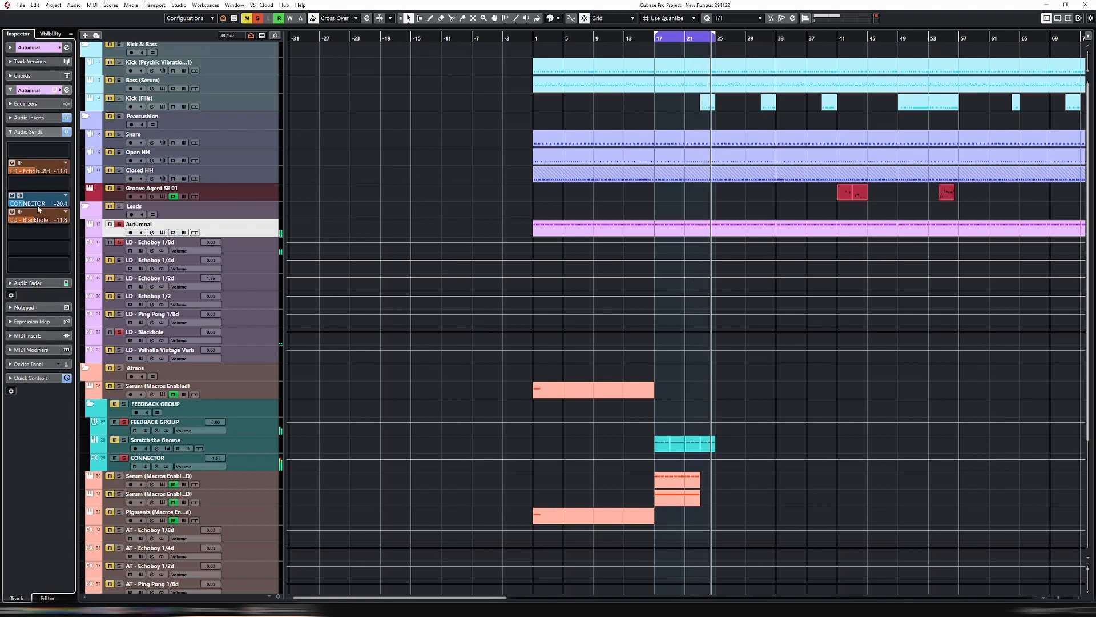
pyautogui.click(28, 282)
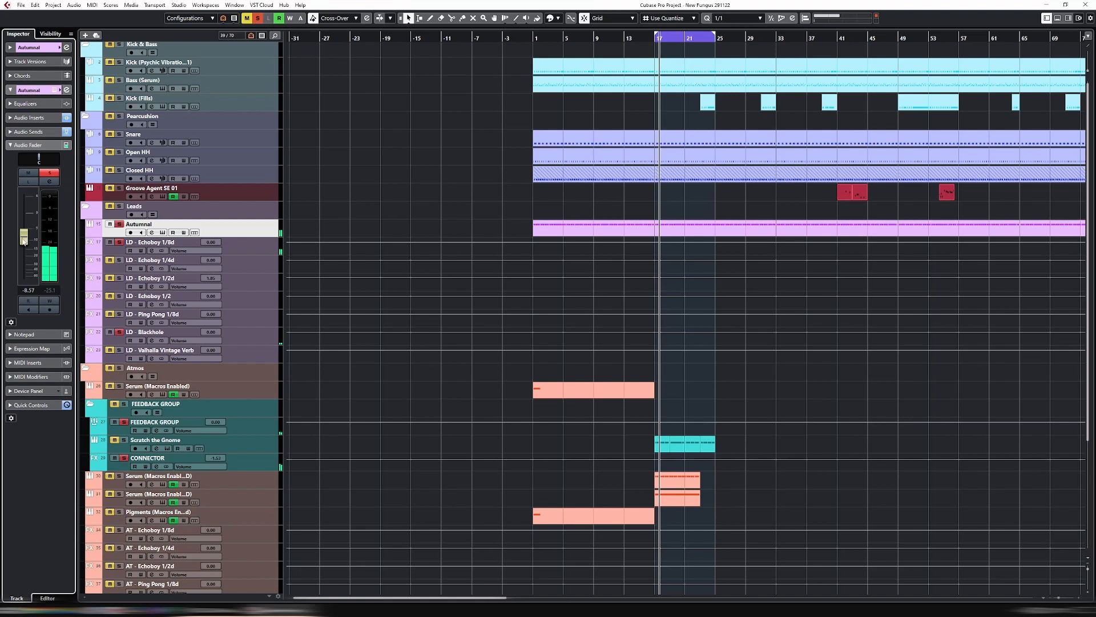
pyautogui.moveTo(23, 240); pyautogui.dragTo(24, 277)
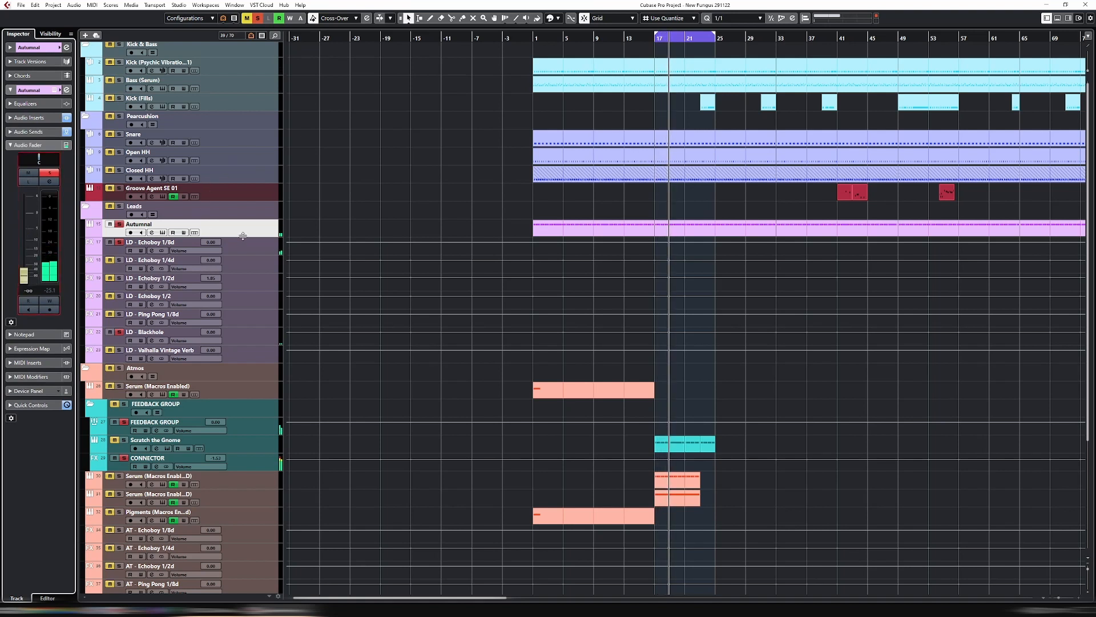
pyautogui.press('e')
pyautogui.click(562, 235)
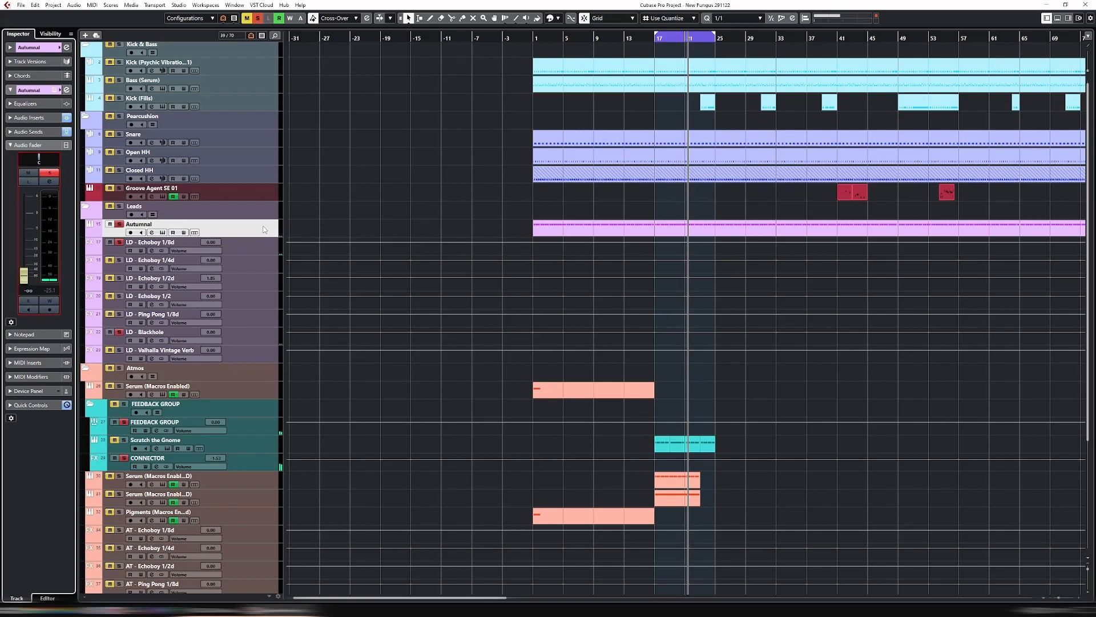
# Open Echobode on the CONNECTOR track and advance its preset from SC Disturbed Force to SC Lazer March.
pyautogui.click(248, 468)
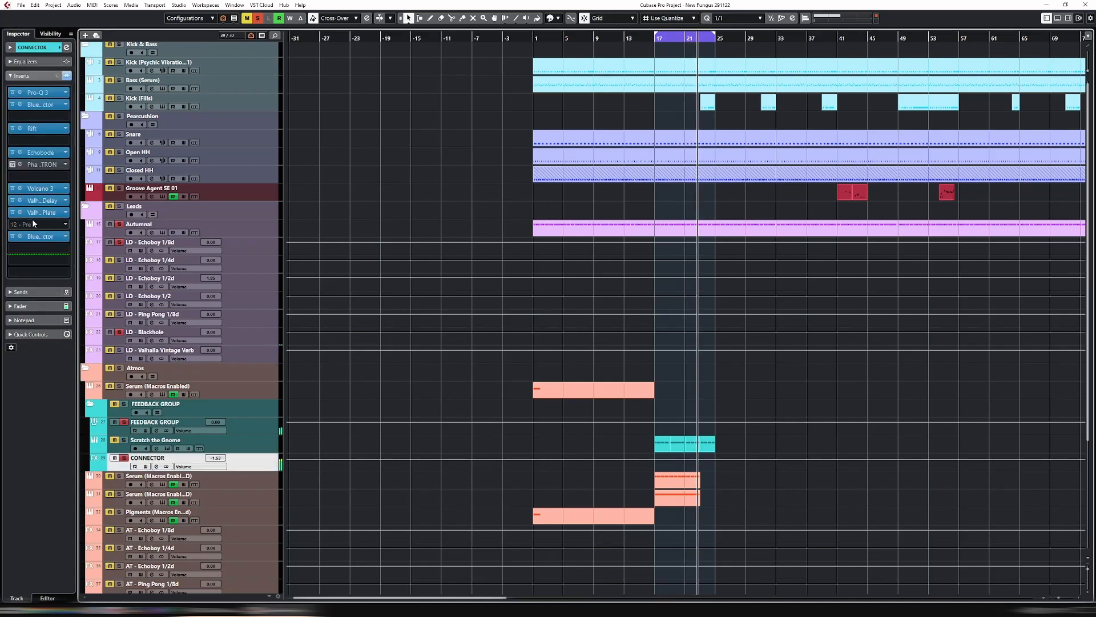
pyautogui.click(20, 152)
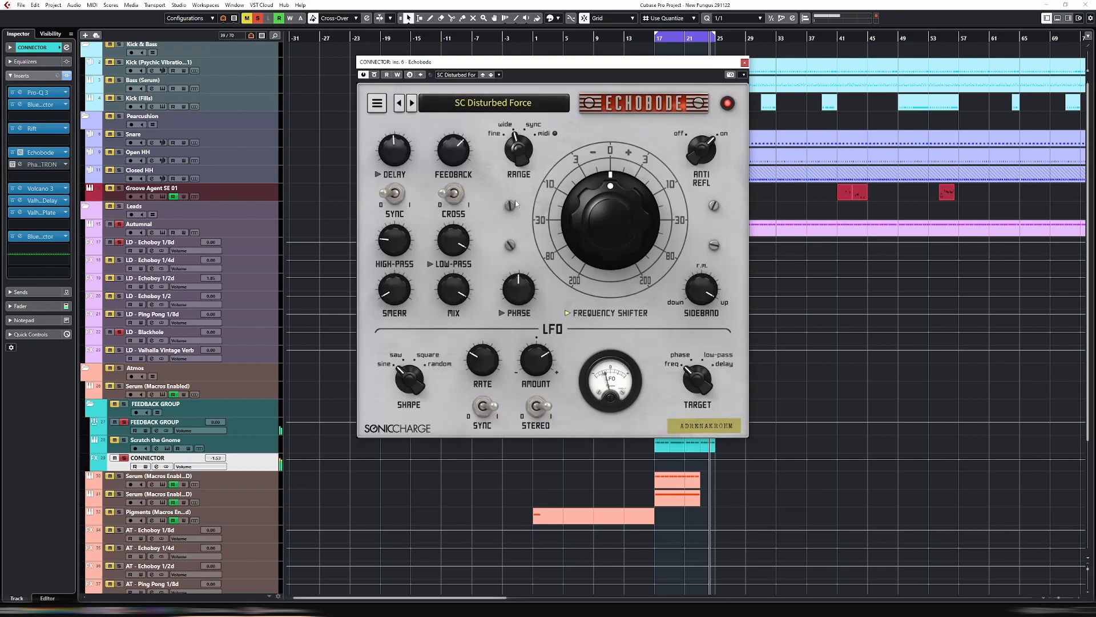
pyautogui.click(413, 105)
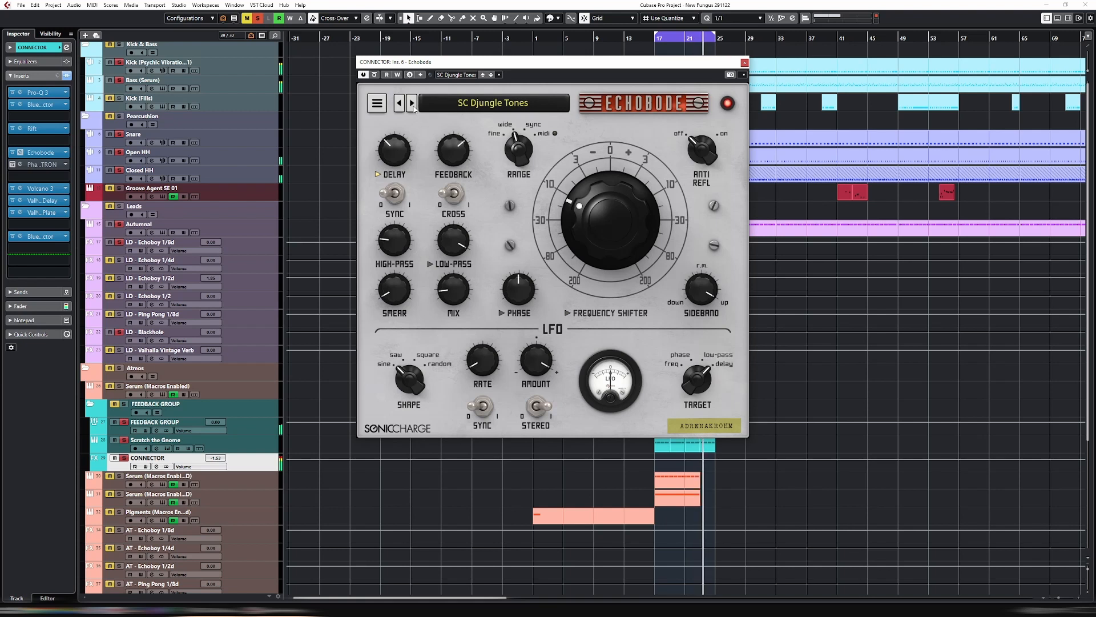
pyautogui.click(412, 103)
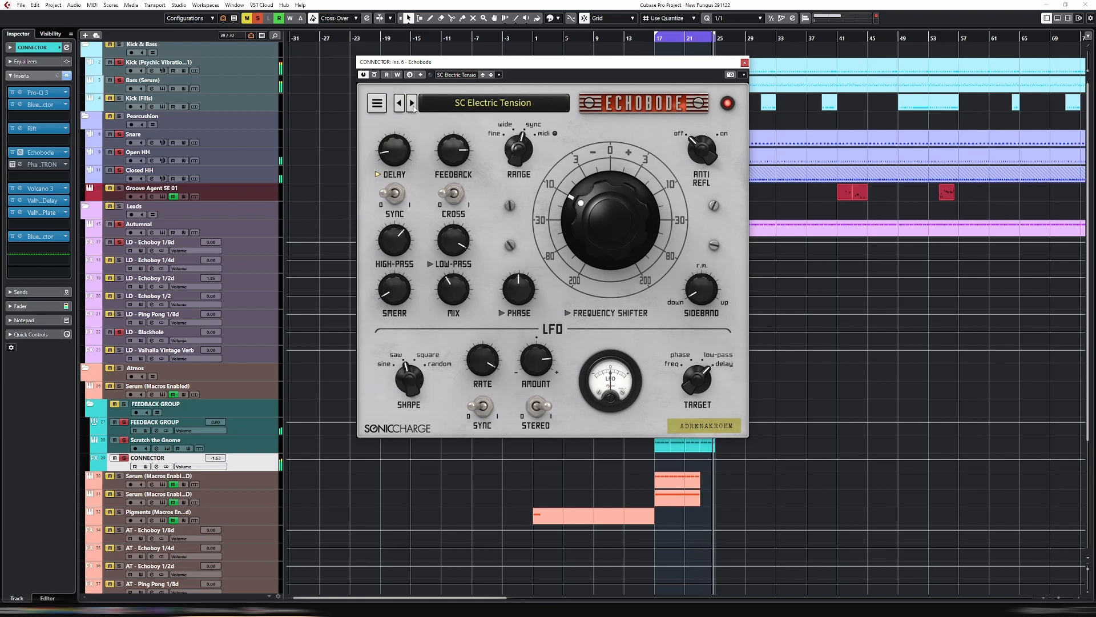
pyautogui.click(412, 104)
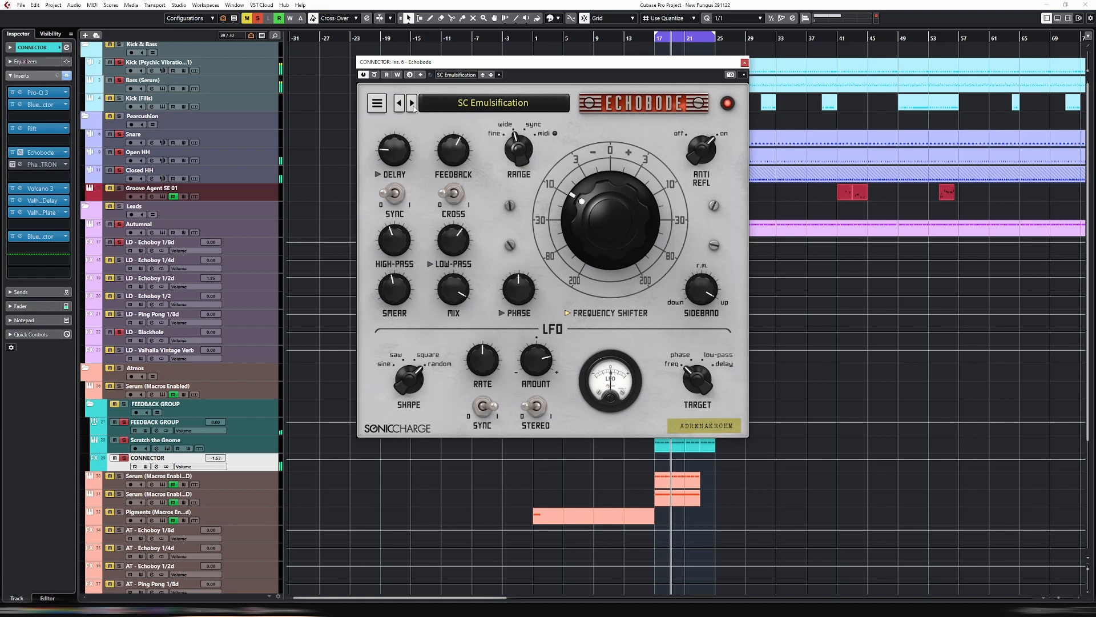
pyautogui.click(412, 103)
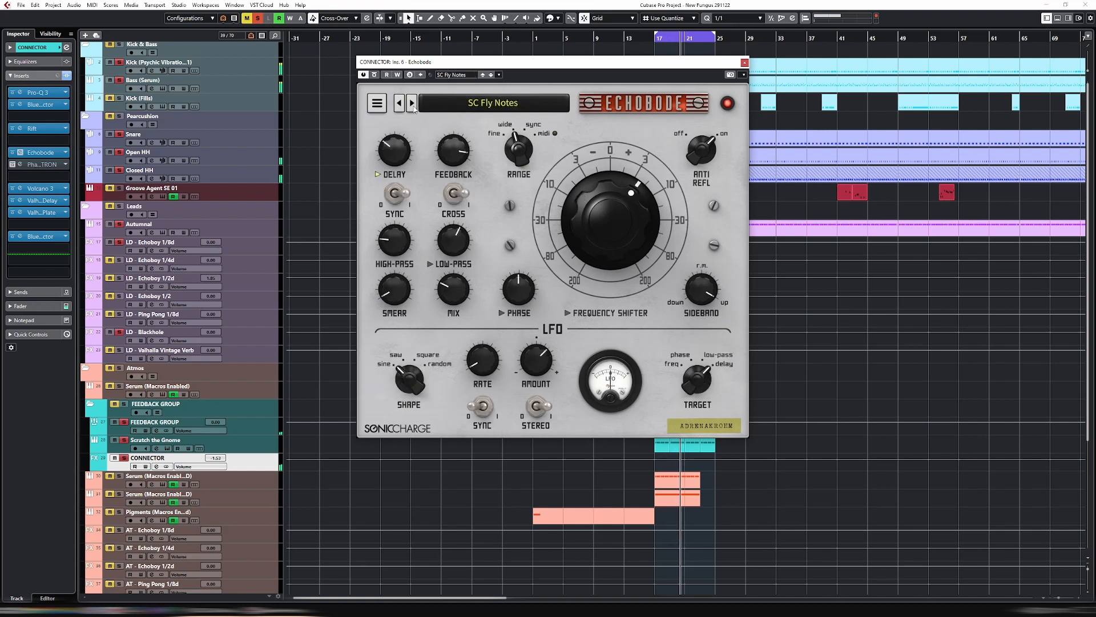
pyautogui.click(412, 103)
pyautogui.click(412, 104)
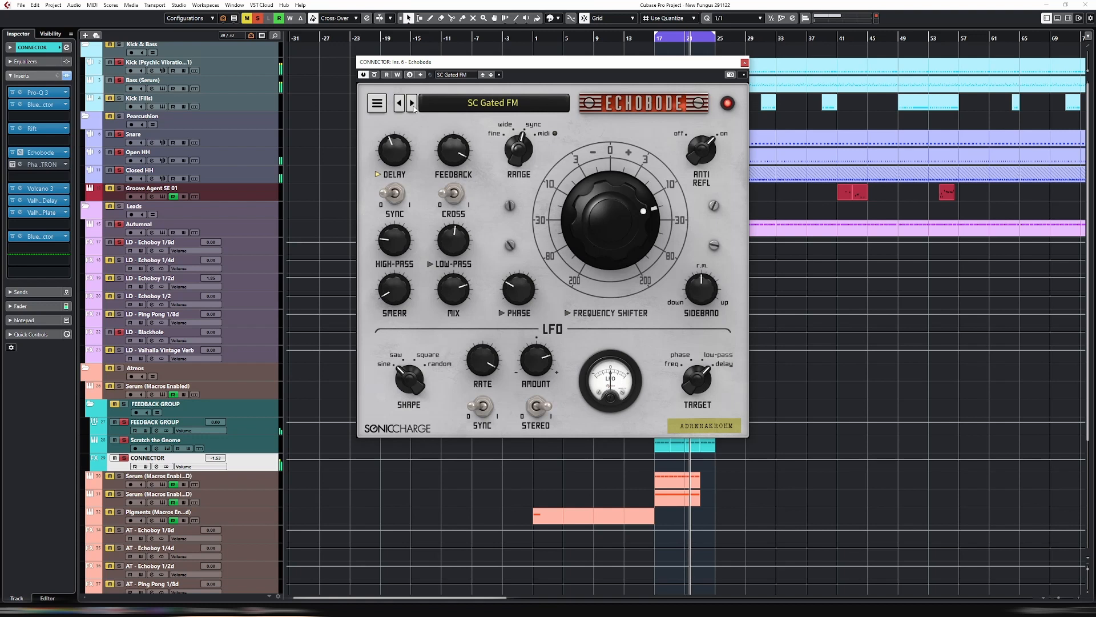
pyautogui.click(411, 103)
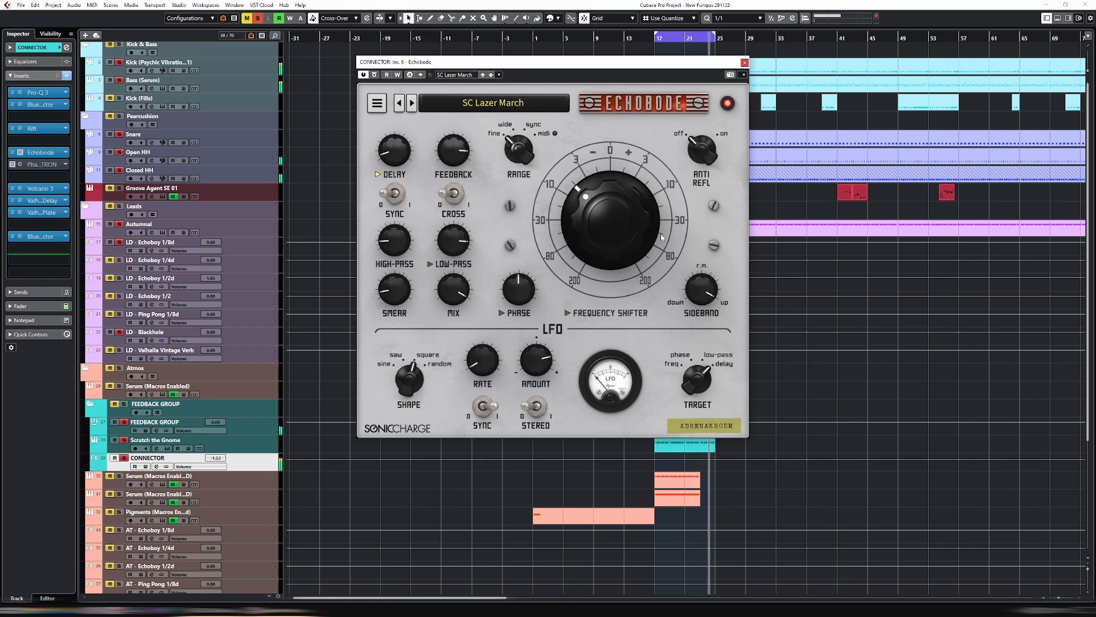
# Raise the CONNECTOR channel's fader slightly to about -0.2 dB in its channel settings.
pyautogui.press('e')
pyautogui.click(566, 230)
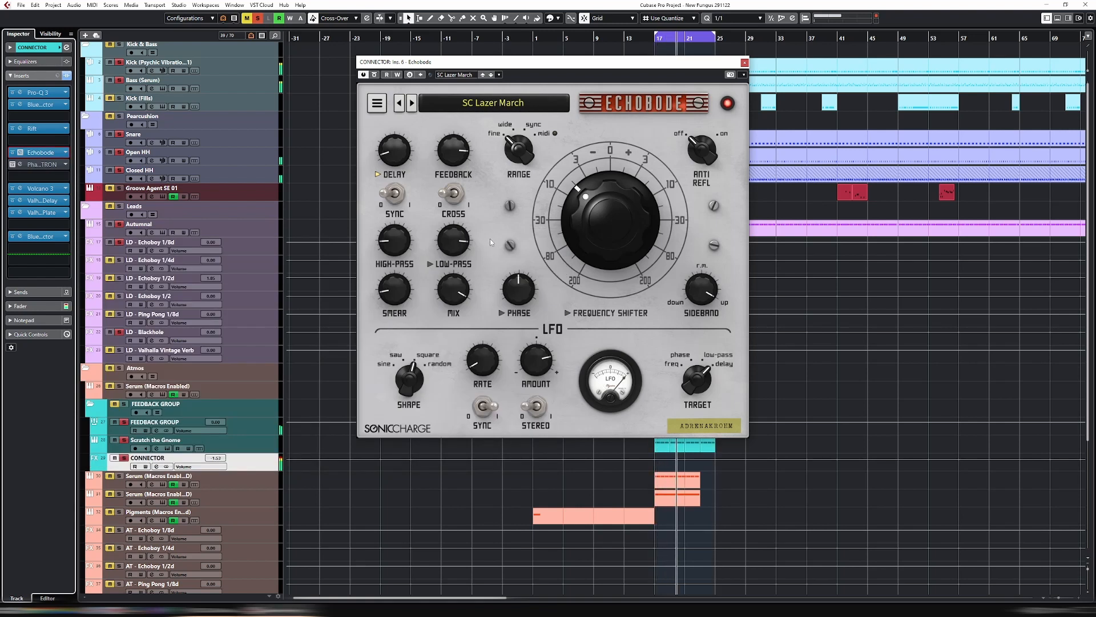
pyautogui.press('e')
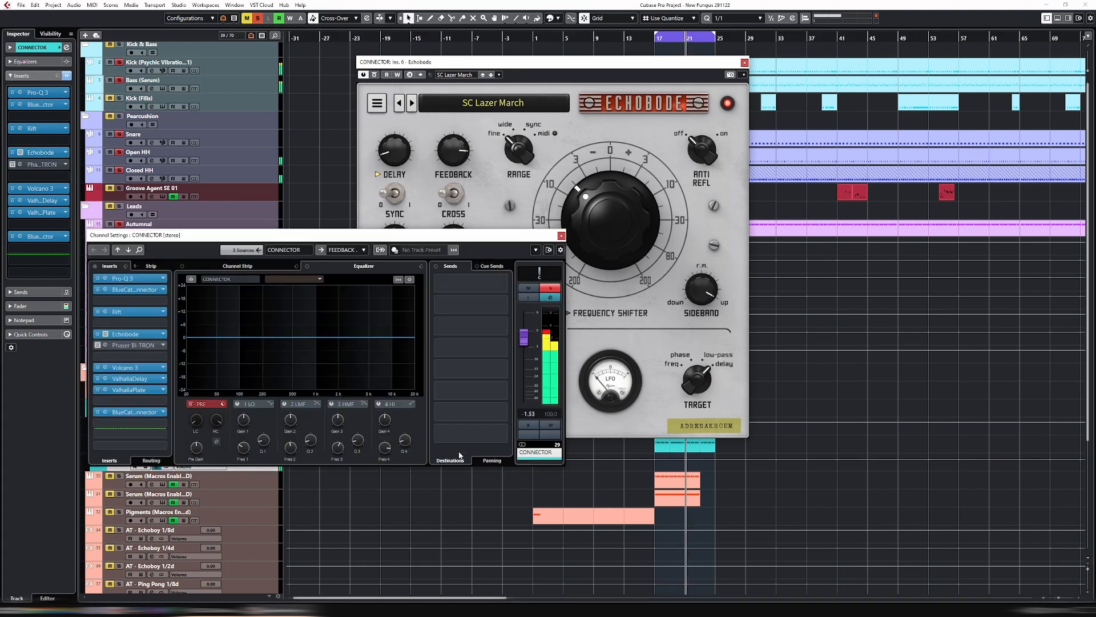
pyautogui.press('e')
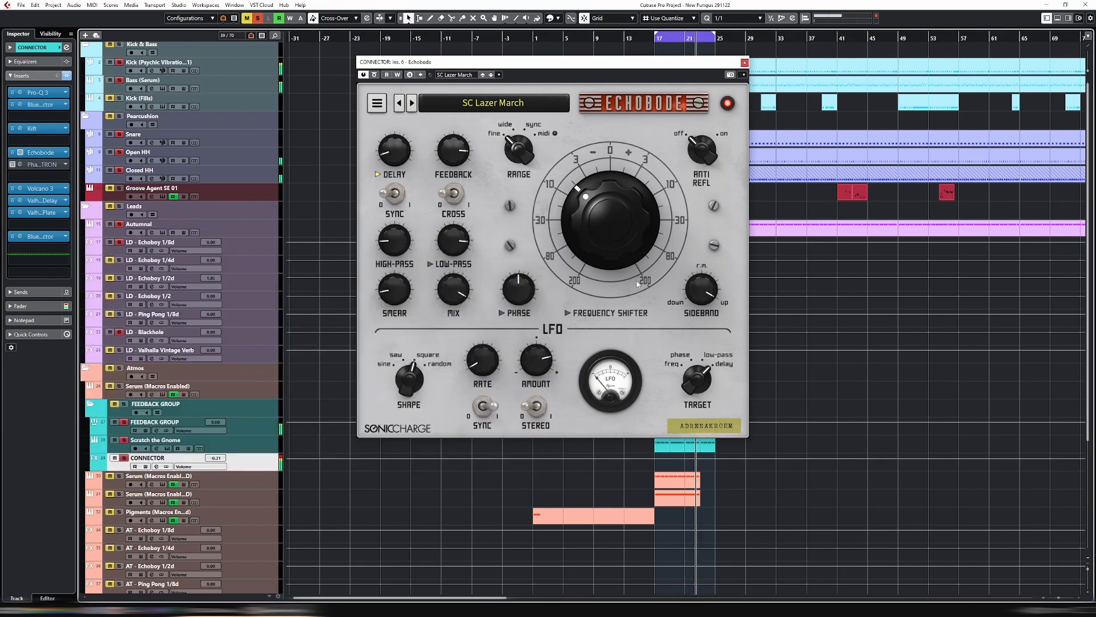
# Advance the Echobode preset from SC Lazer March through SC Pulzars and close its window.
pyautogui.click(412, 103)
pyautogui.click(412, 106)
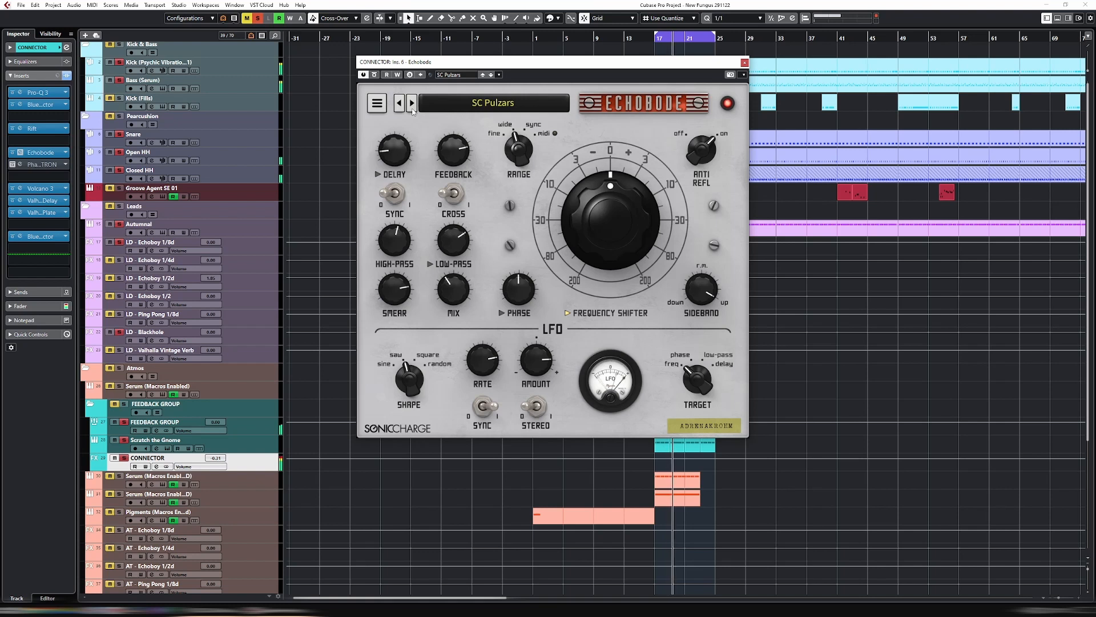
pyautogui.click(413, 108)
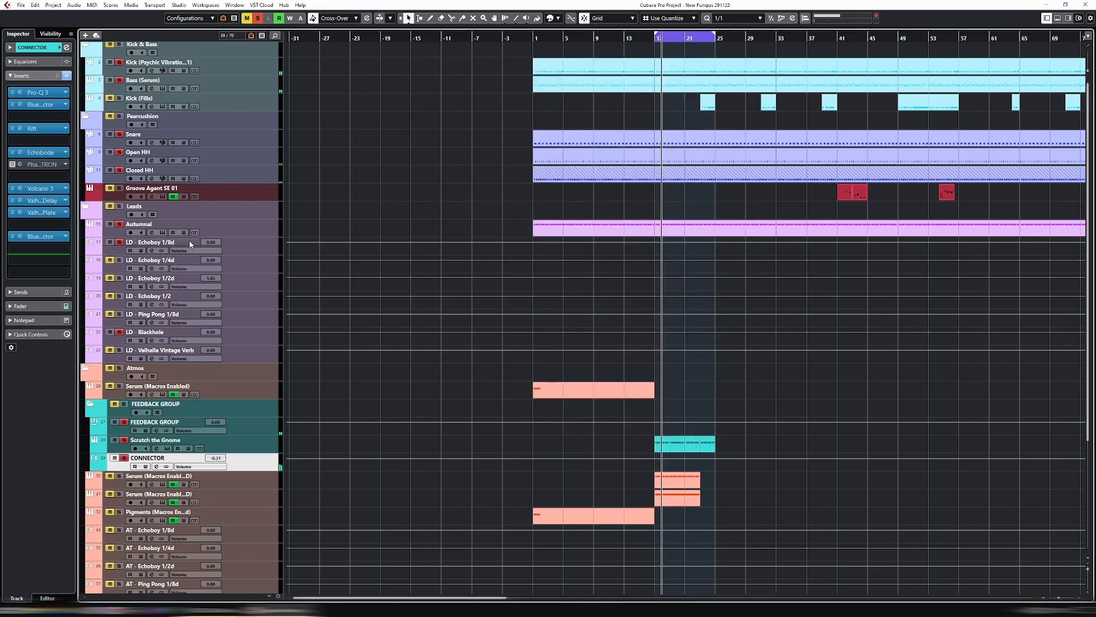
pyautogui.click(192, 228)
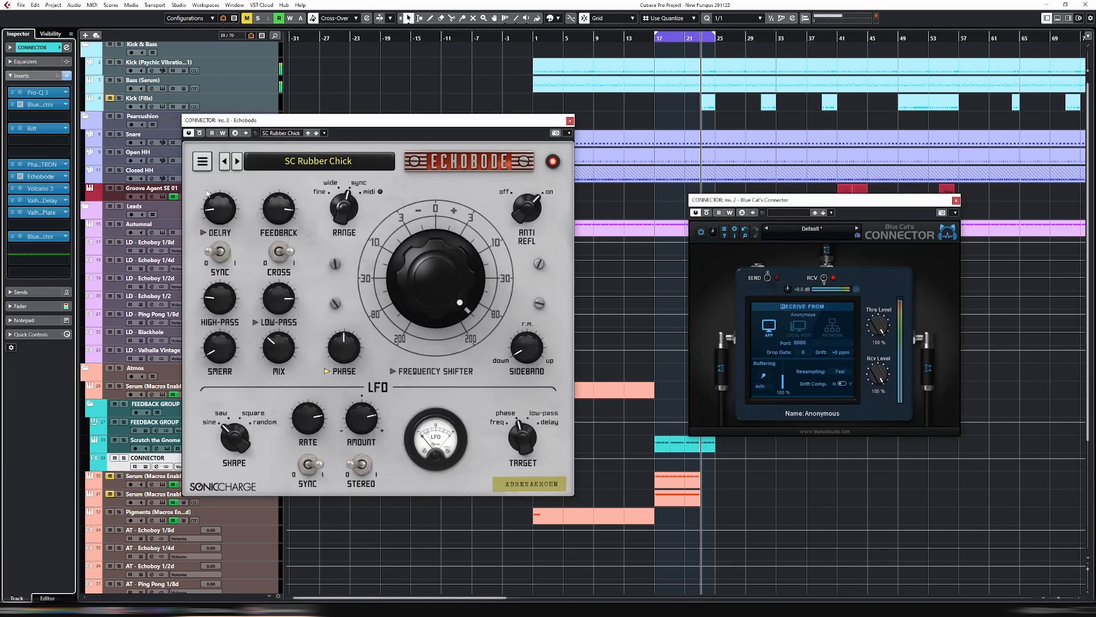
# Advance the Echobode preset from SC Rubber Chick to SC Squishyness.
pyautogui.click(240, 168)
pyautogui.click(239, 166)
pyautogui.click(238, 168)
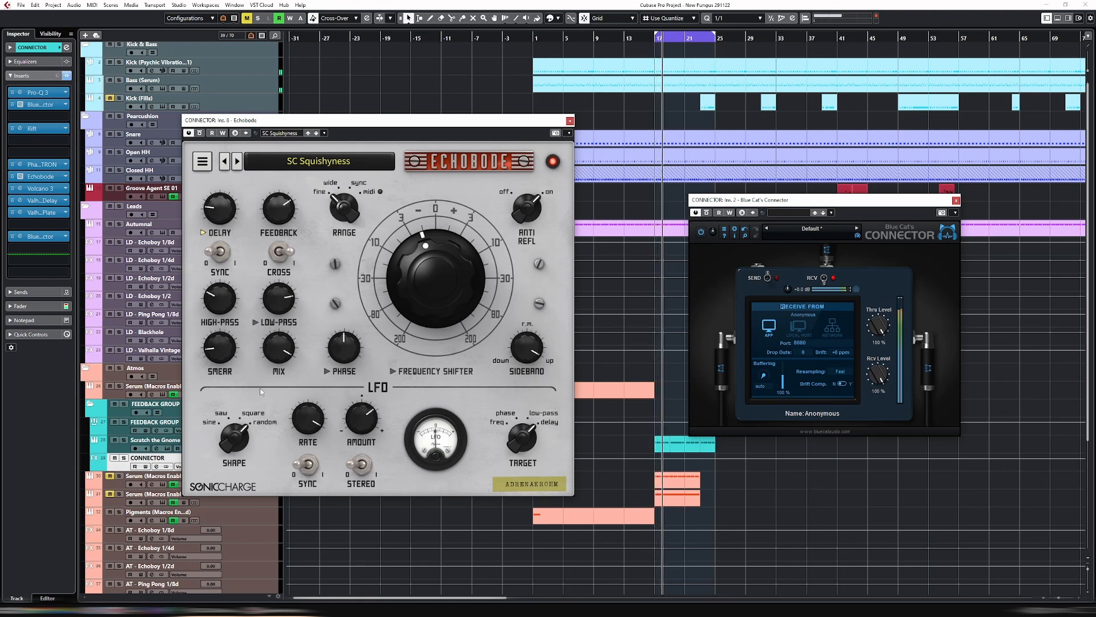
# Mute the CONNECTOR track and move the Blue Cat's Connector window closer to the Echobode window.
pyautogui.click(116, 459)
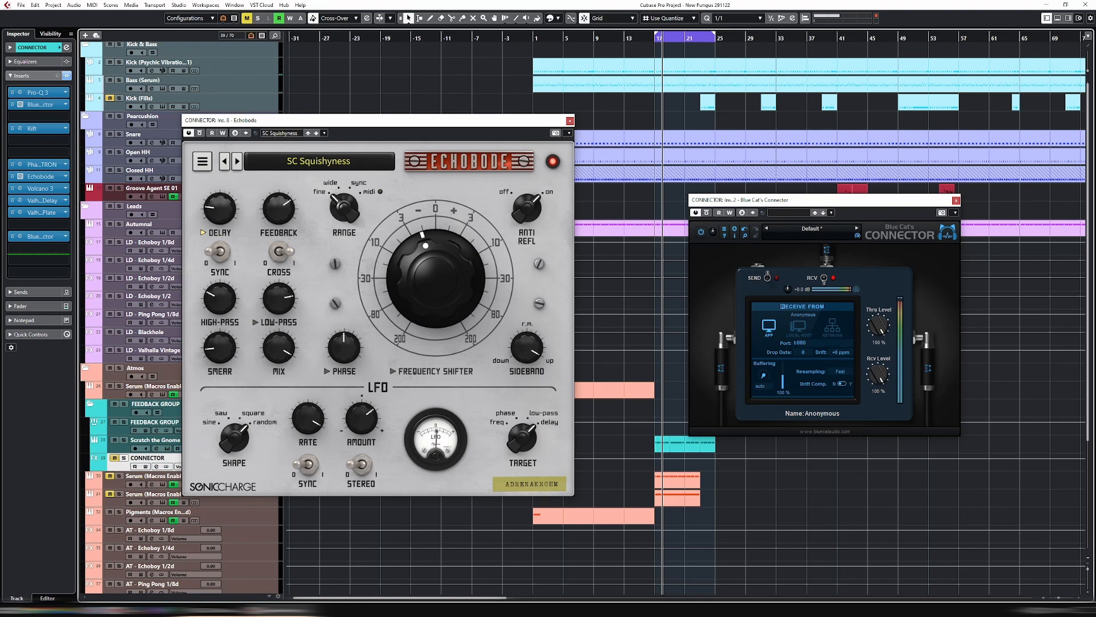
pyautogui.moveTo(846, 201); pyautogui.dragTo(779, 209)
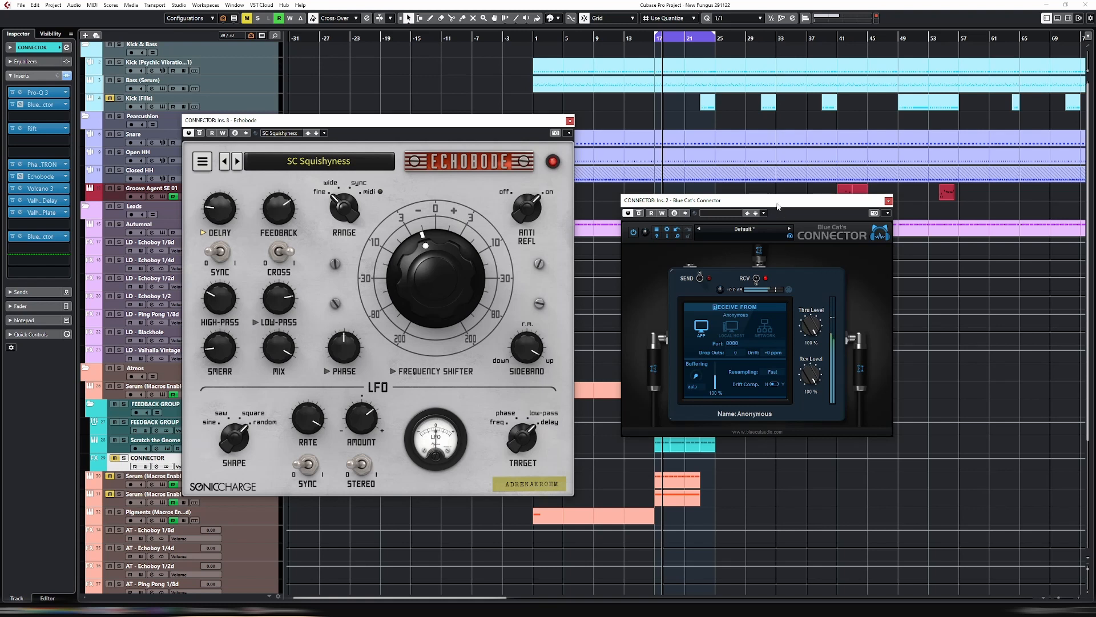
pyautogui.moveTo(778, 206)
pyautogui.mouseDown()
pyautogui.moveTo(735, 215)
pyautogui.moveTo(787, 203)
pyautogui.mouseUp()
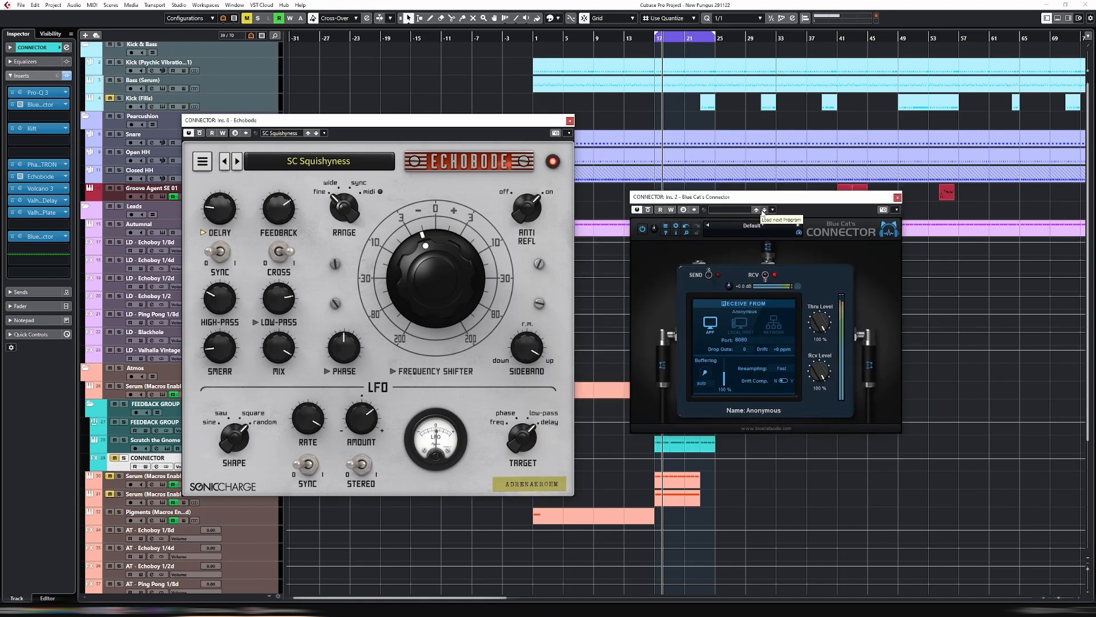